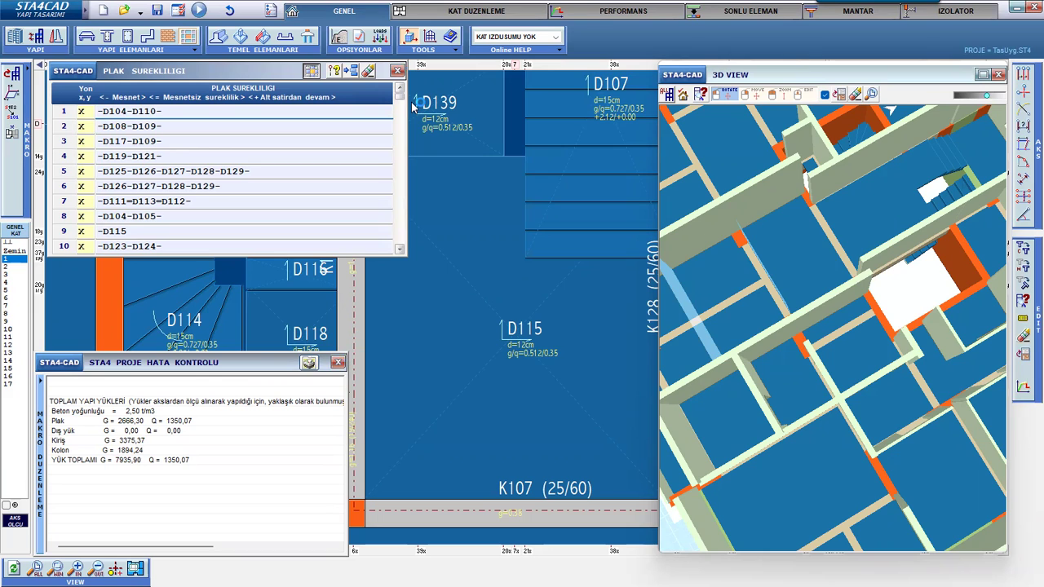
- Close the slab continuity list and renumber the slabs automatically with the slab naming macro
left_click(414, 104)
left_click(398, 72)
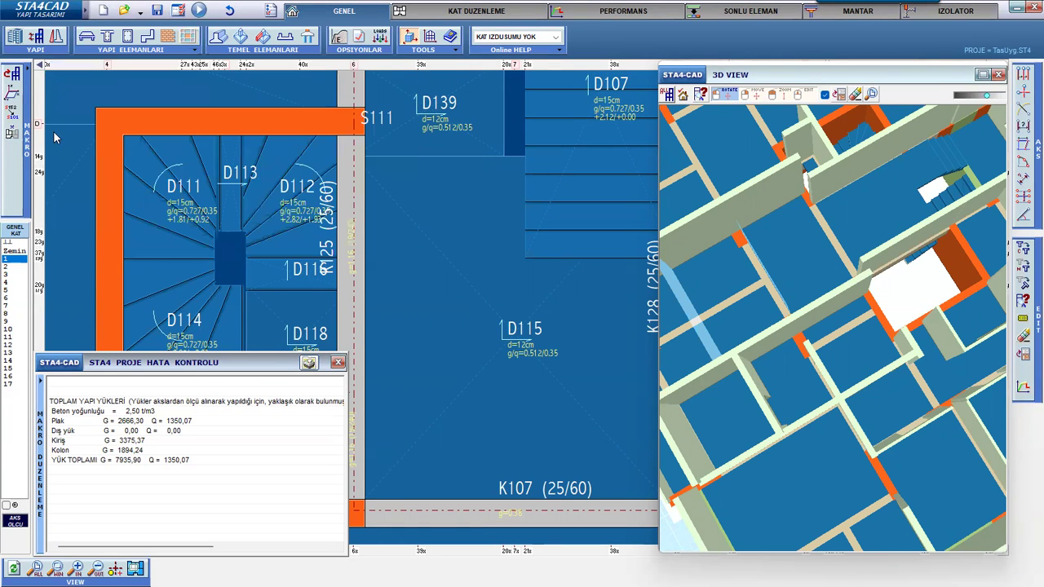
left_click(12, 112)
left_click(262, 85)
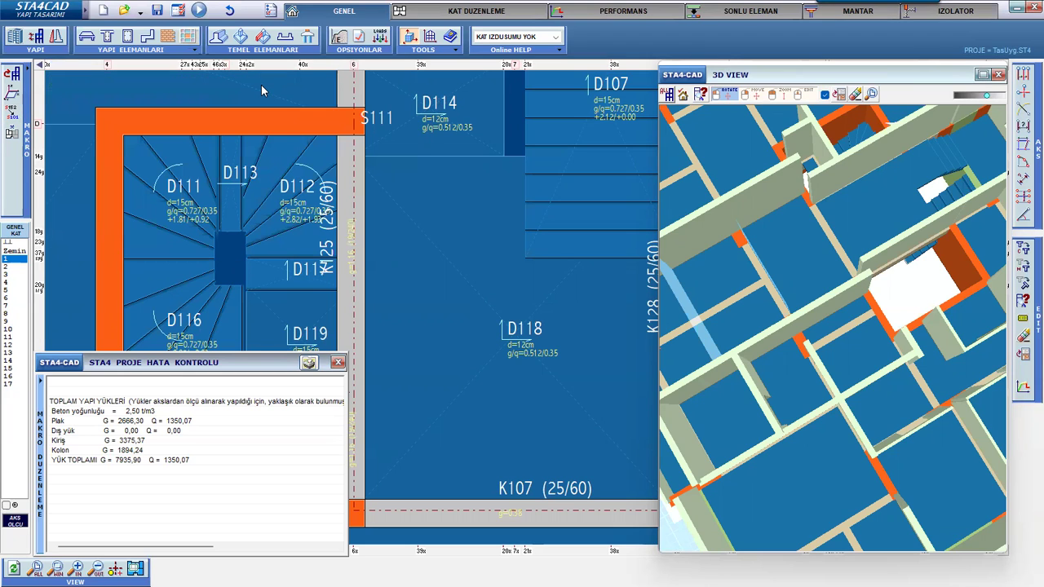
- Regenerate the slab continuity lines for the renumbered slabs, and close the continuity list and the project error report
left_click(190, 38)
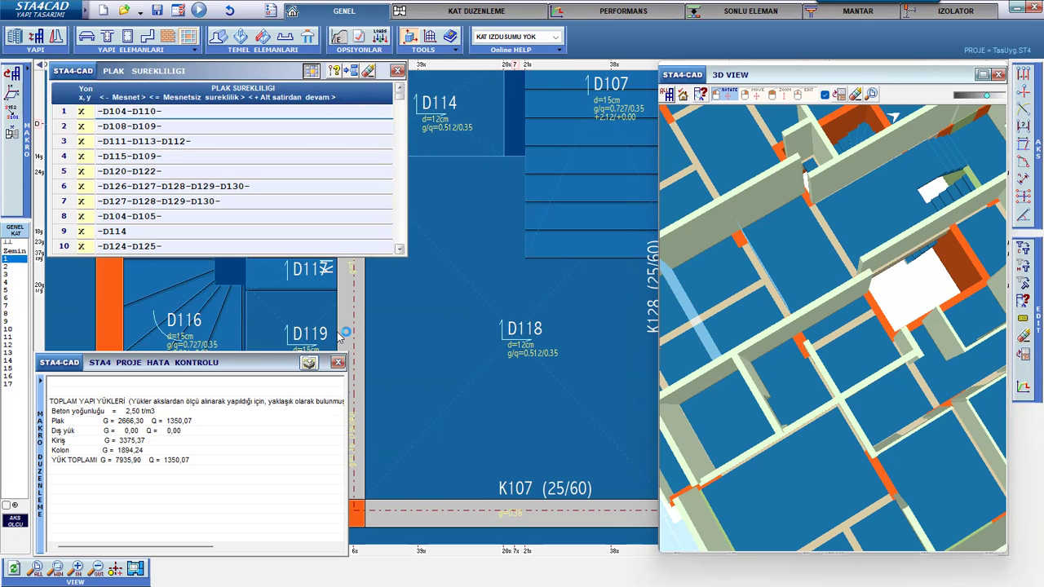
left_click(337, 362)
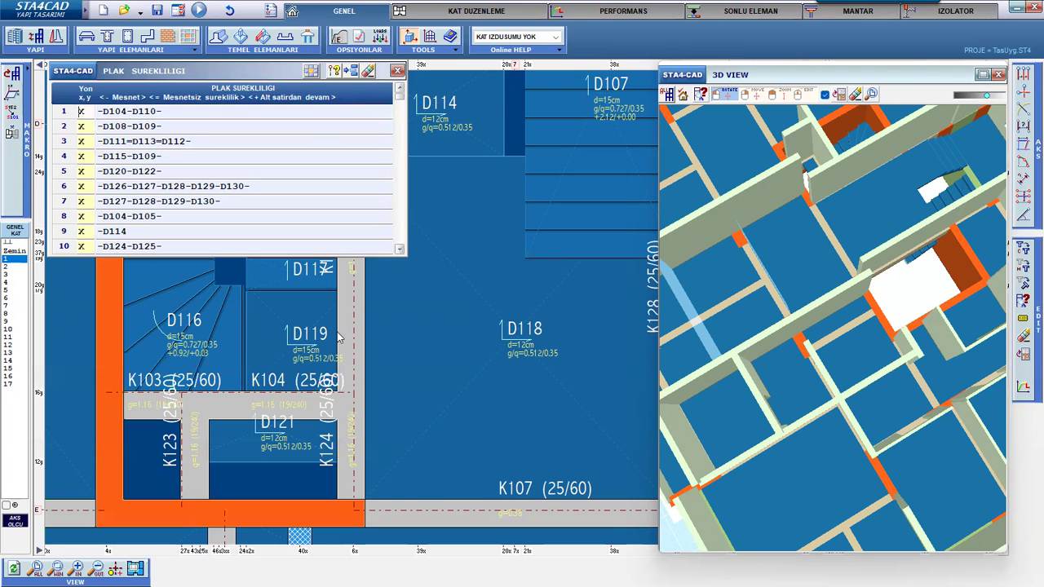
left_click(397, 70)
- Save the project over the existing TasUyg file in STA4DATA, check it for errors, and close the error report
left_click(158, 9)
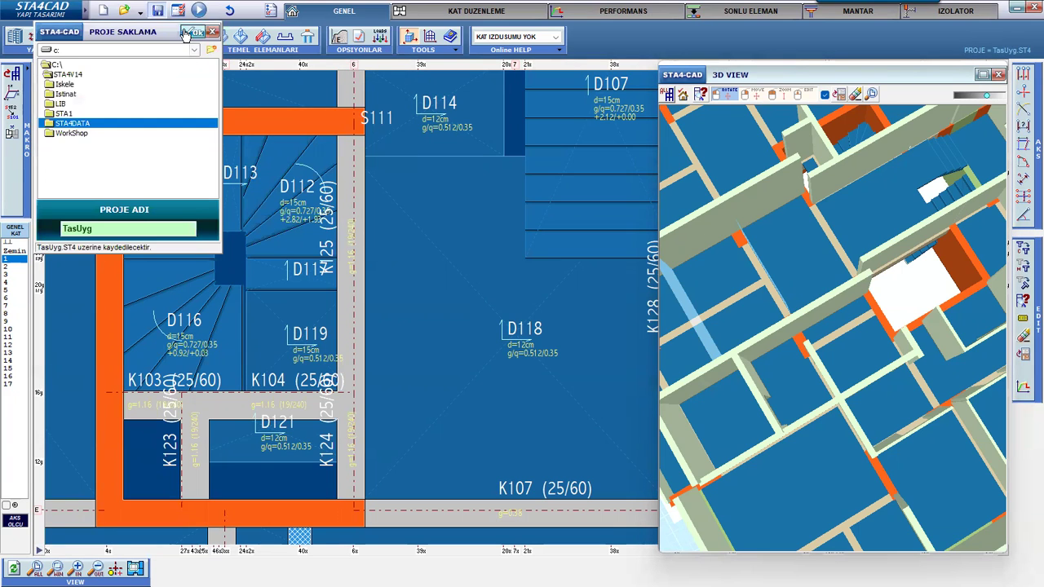
left_click(186, 32)
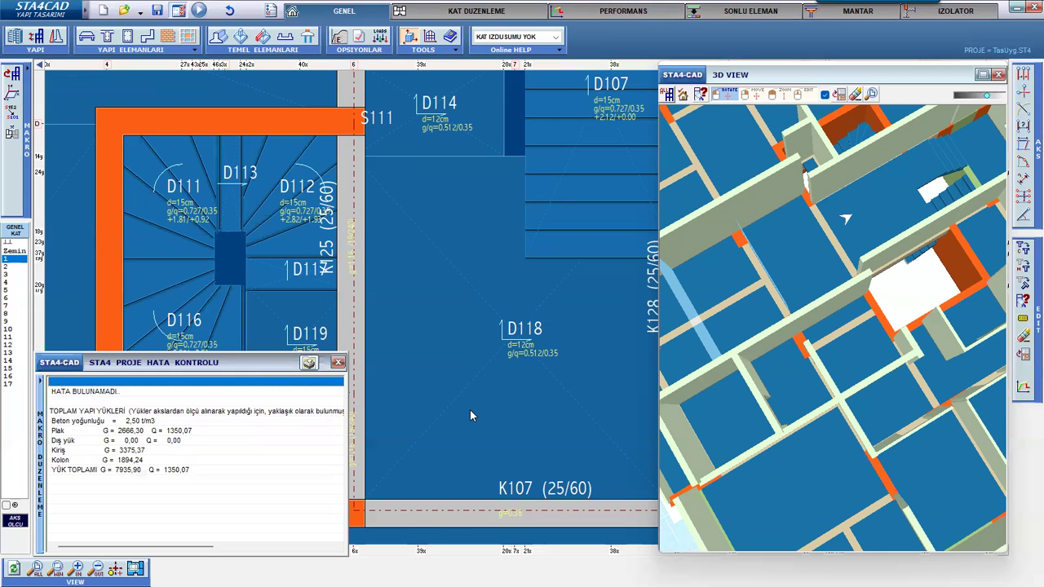
left_click(126, 392)
left_click(337, 362)
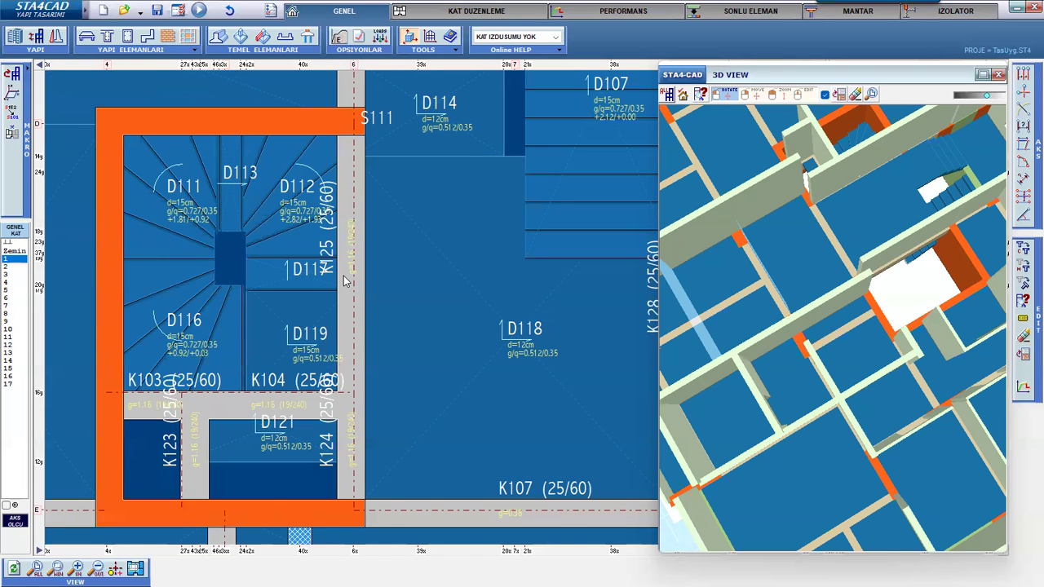
- Save the project again, run the structural analysis, and approve all proposed beam name corrections in the finite element check
scroll(269, 317, "down", 3)
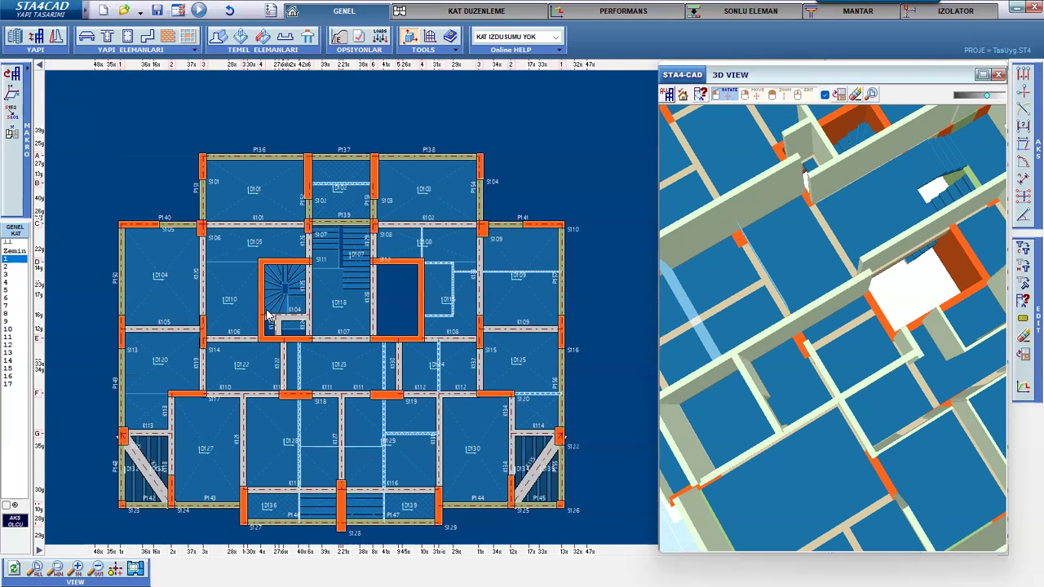
left_click(156, 10)
left_click(192, 31)
left_click(199, 9)
left_click(222, 11)
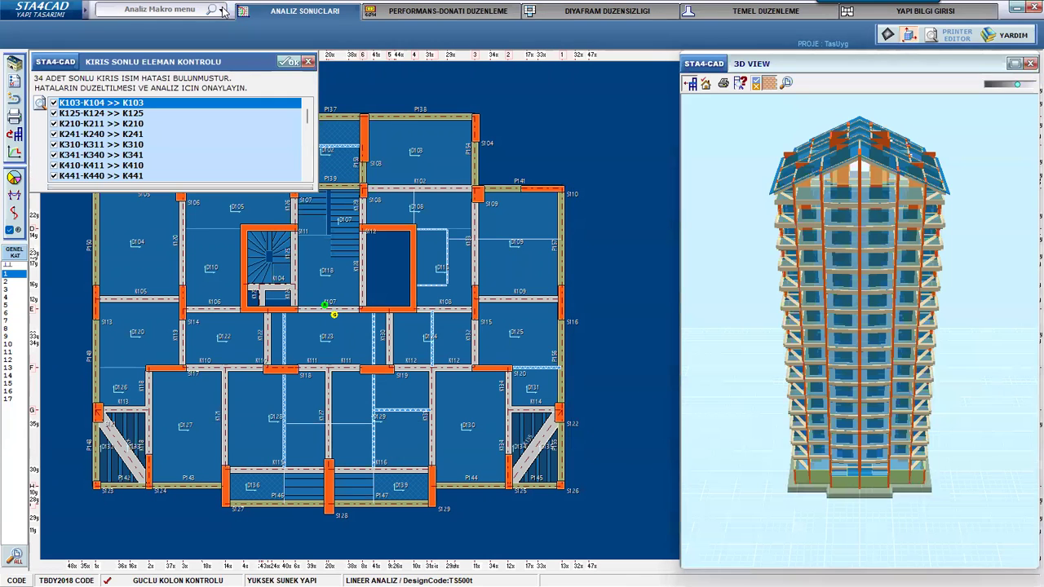
left_click(290, 62)
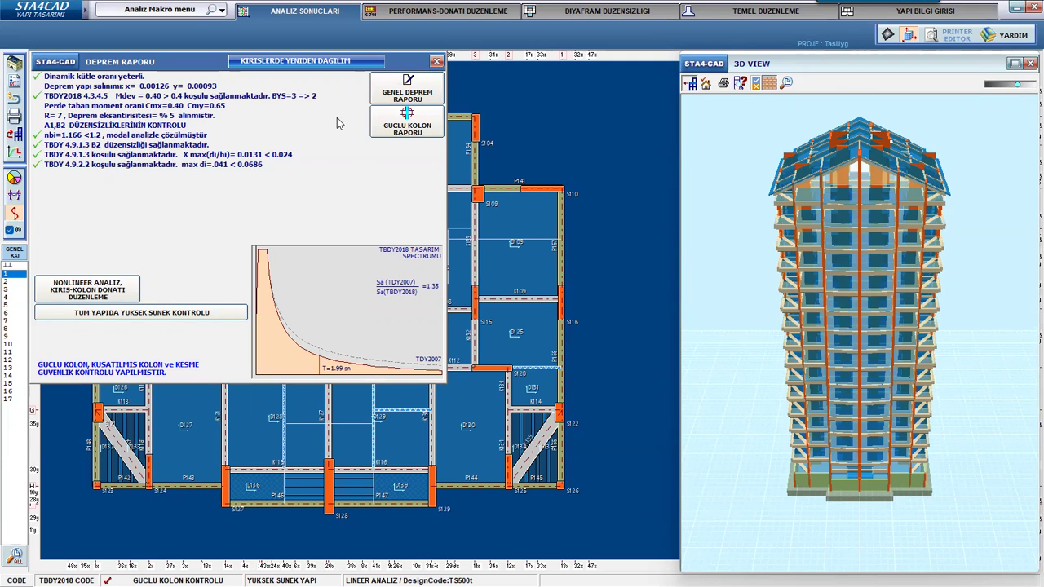
- Close the earthquake report summary and check the list of insufficient elements
left_click(436, 62)
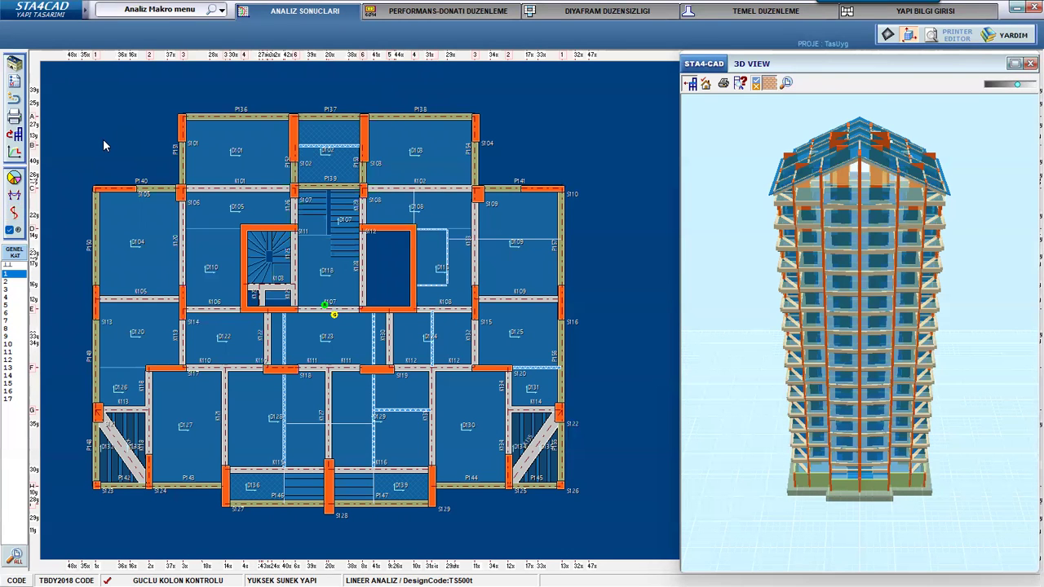
left_click(16, 153)
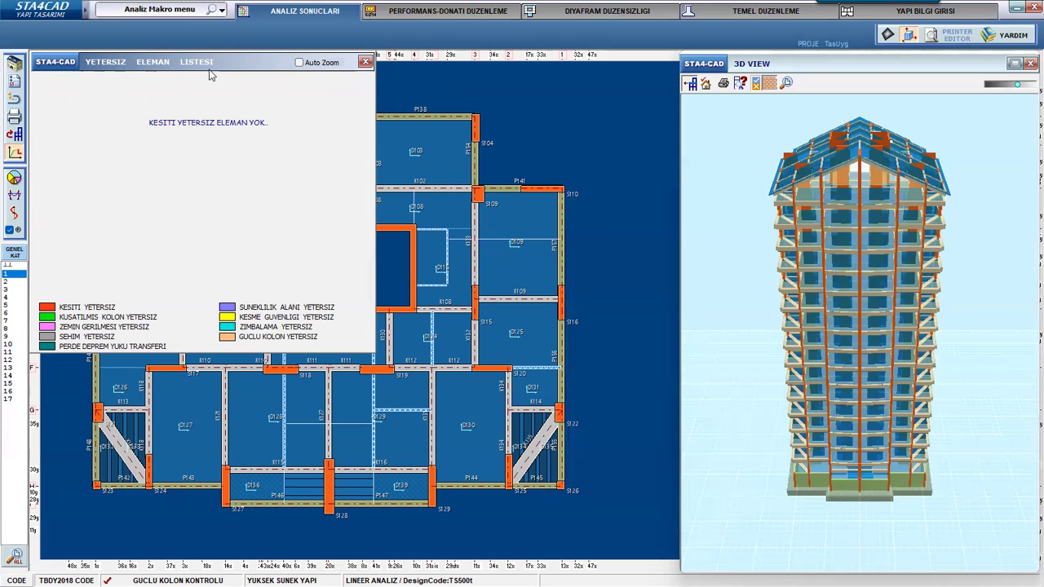
left_click_drag(208, 62, 325, 117)
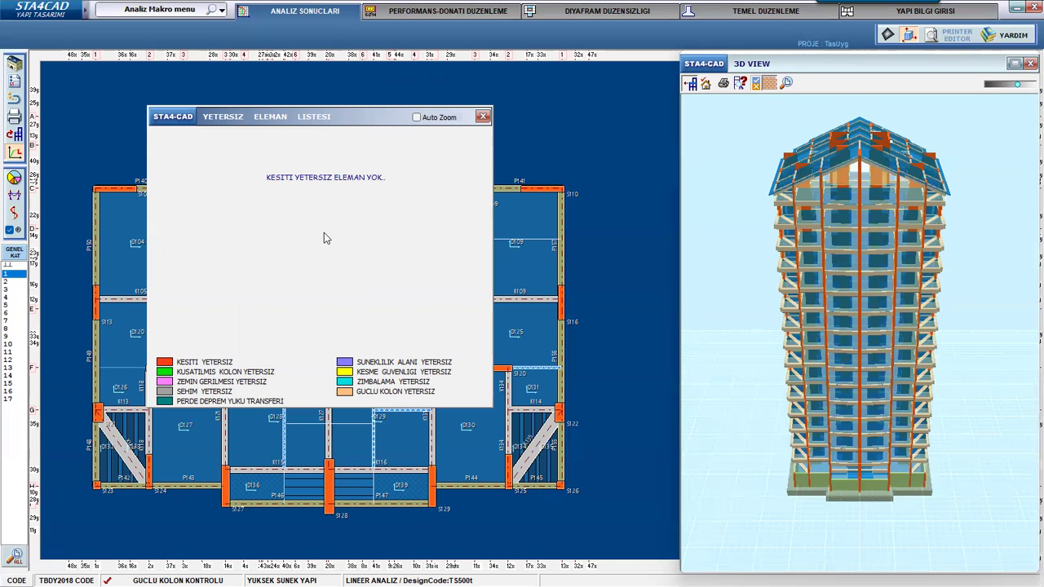
left_click(483, 117)
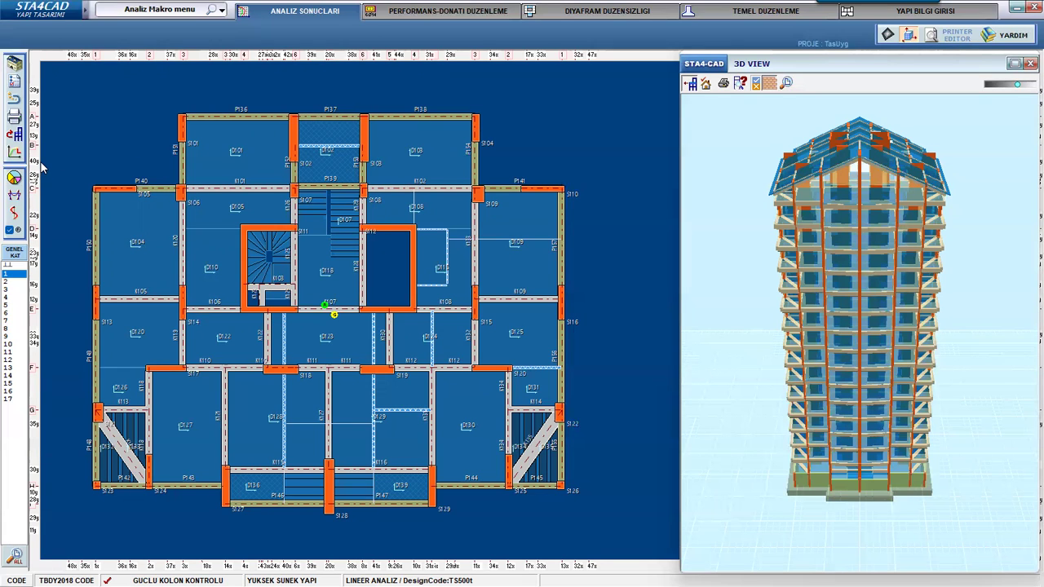
- Open the general earthquake report and examine the seismic parameters, storey diaphragms and TBDY 2018 design spectrum
left_click(13, 214)
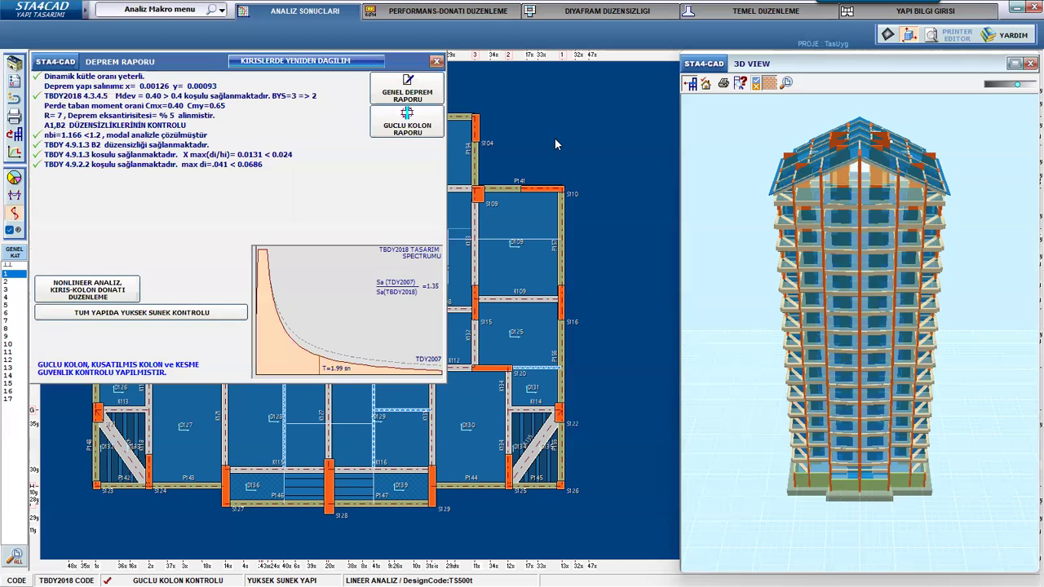
left_click(415, 92)
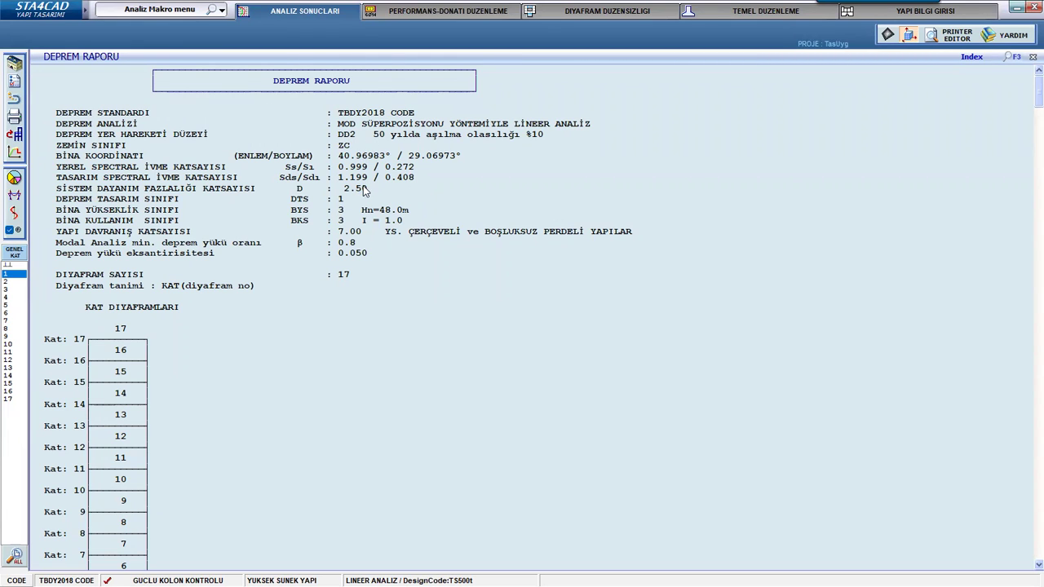
scroll(303, 293, "down", 3)
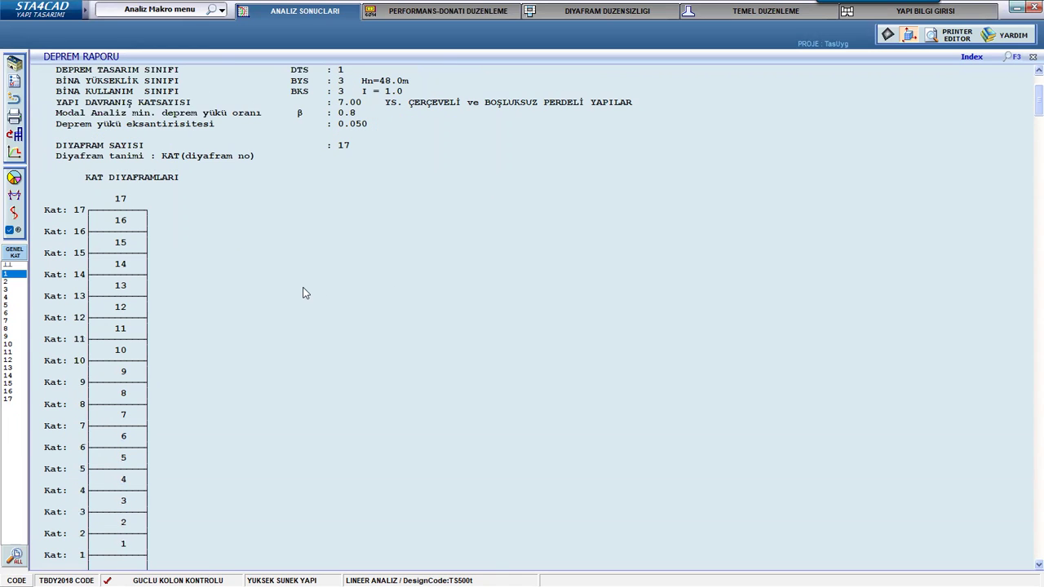
scroll(303, 293, "down", 10)
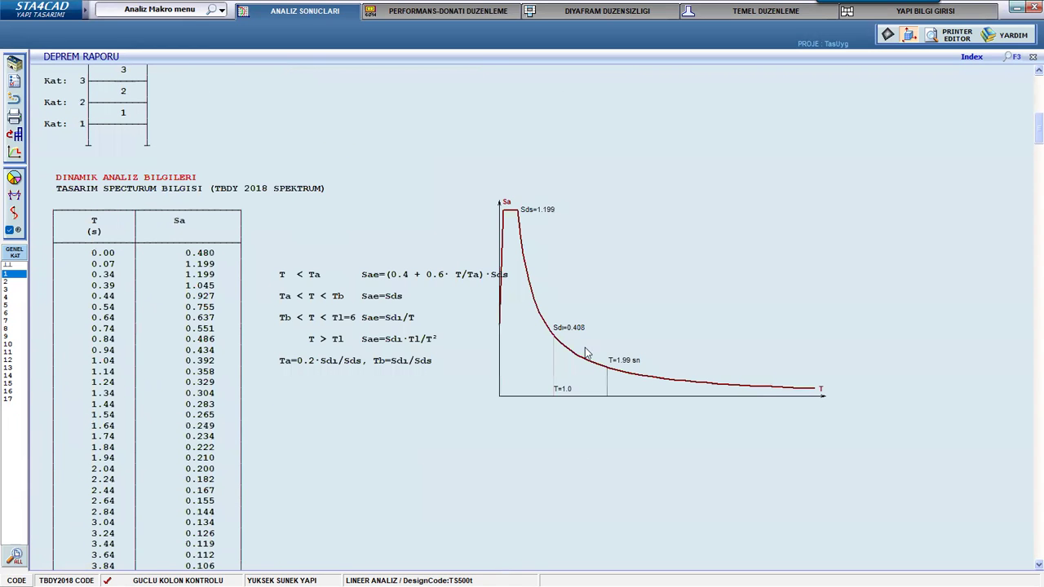
scroll(467, 353, "down", 1)
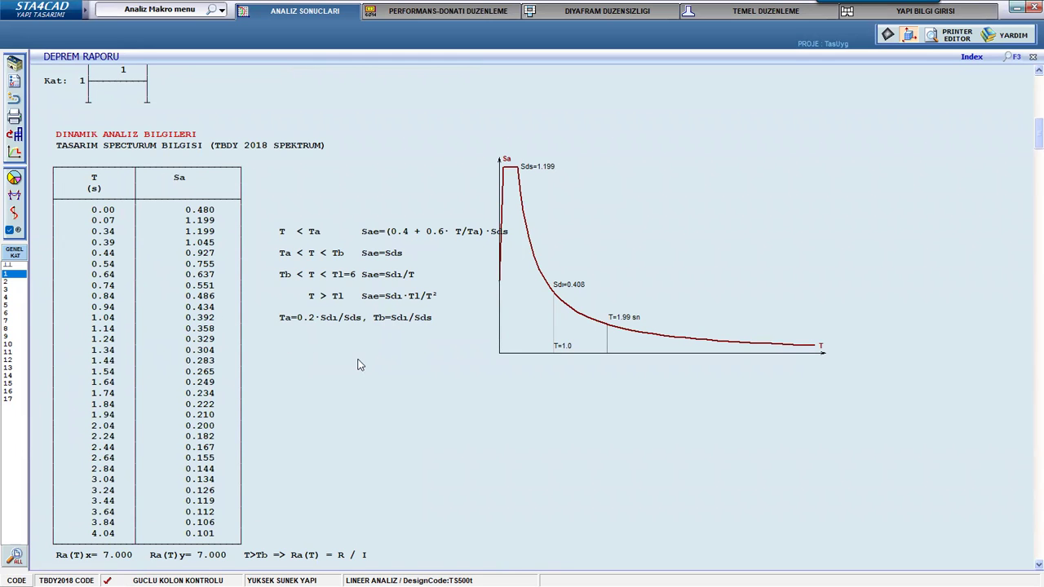
scroll(357, 365, "down", 2)
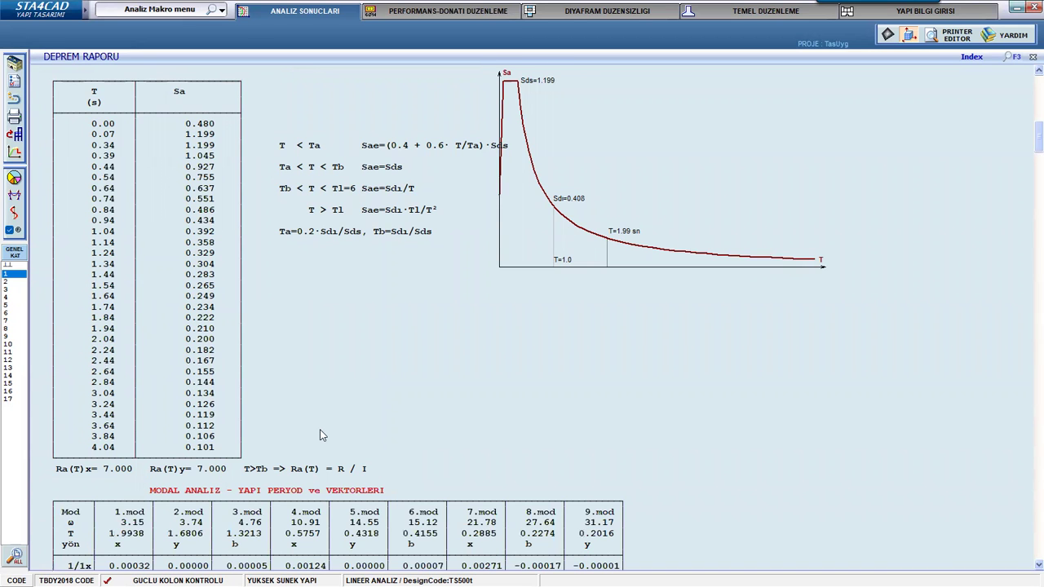
- Examine the modal analysis tables of building periods and vectors down to the total mass participation ratios
scroll(320, 433, "down", 3)
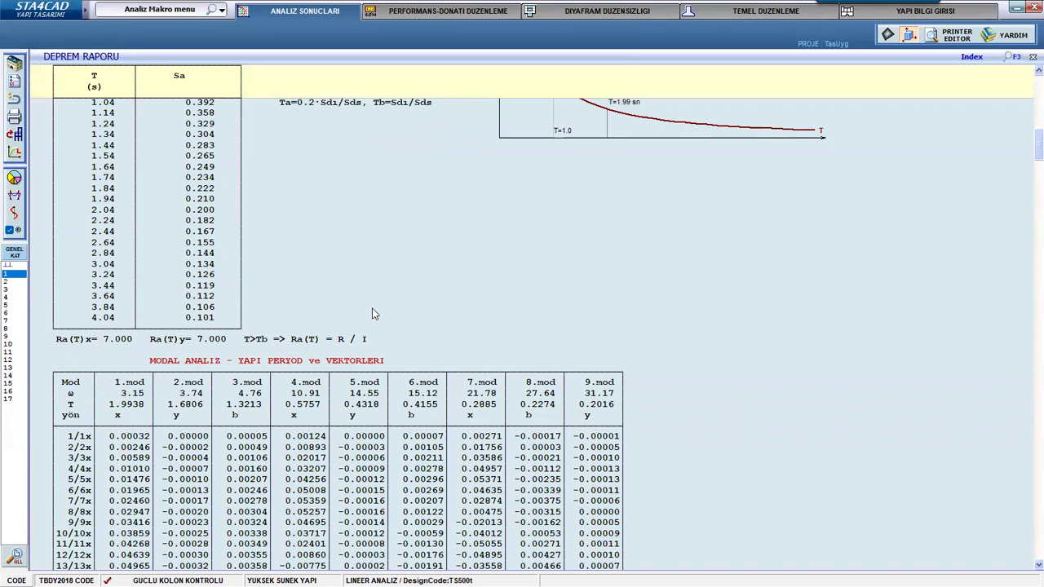
scroll(373, 310, "down", 2)
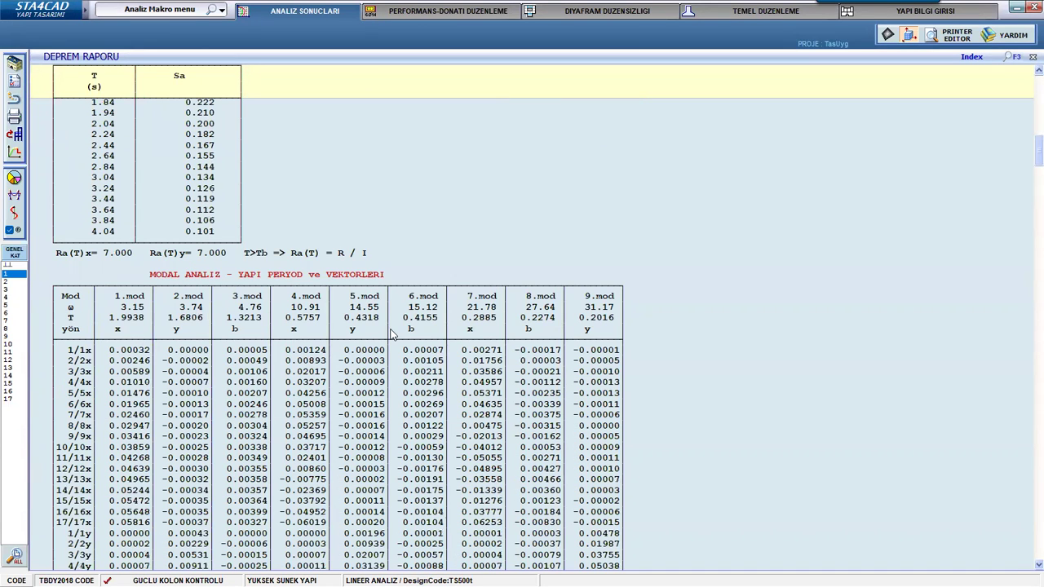
scroll(539, 325, "down", 7)
scroll(536, 320, "down", 15)
scroll(534, 320, "down", 20)
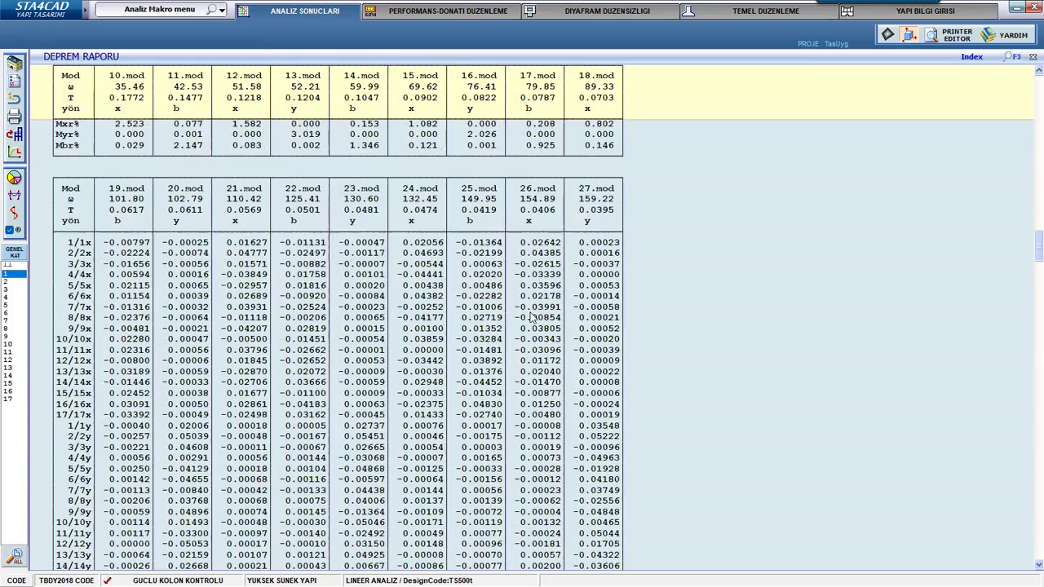
scroll(534, 320, "down", 10)
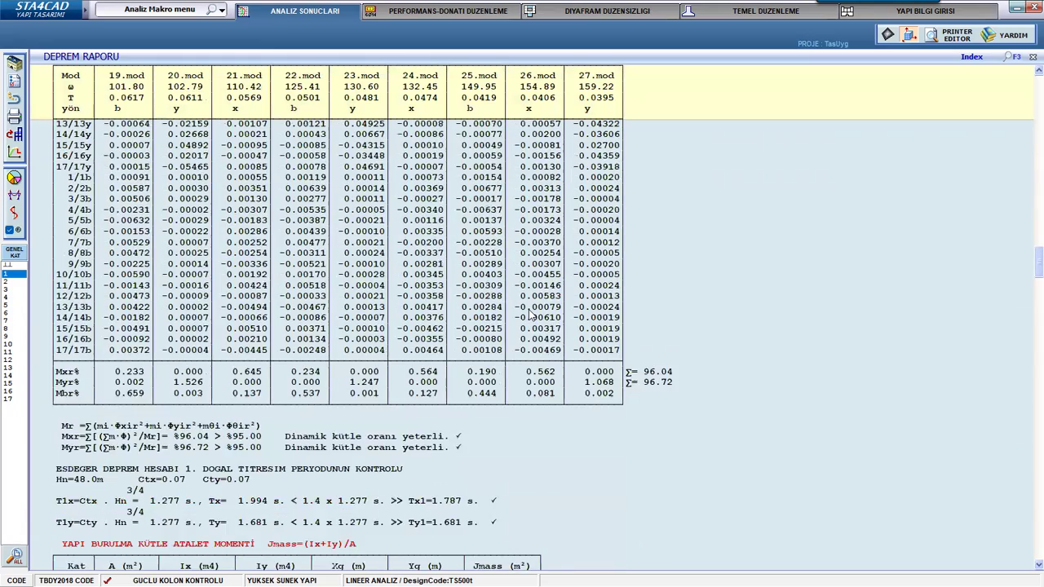
- Return to the first modal table and review each mode's direction and mass participation through mode 27, ending at the natural period check
scroll(528, 314, "up", 20)
scroll(529, 314, "up", 15)
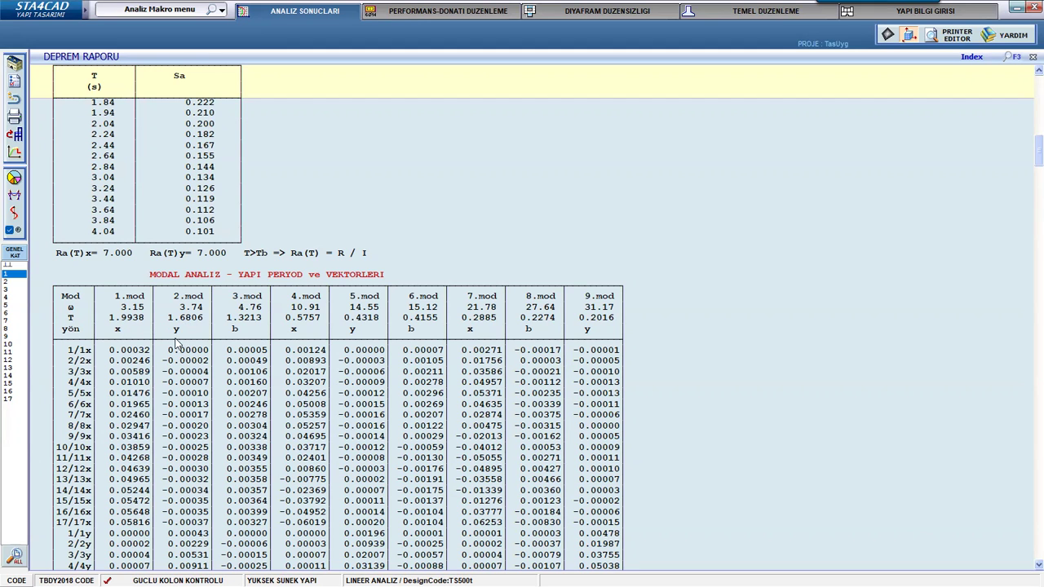
scroll(509, 405, "down", 3)
scroll(511, 254, "down", 2)
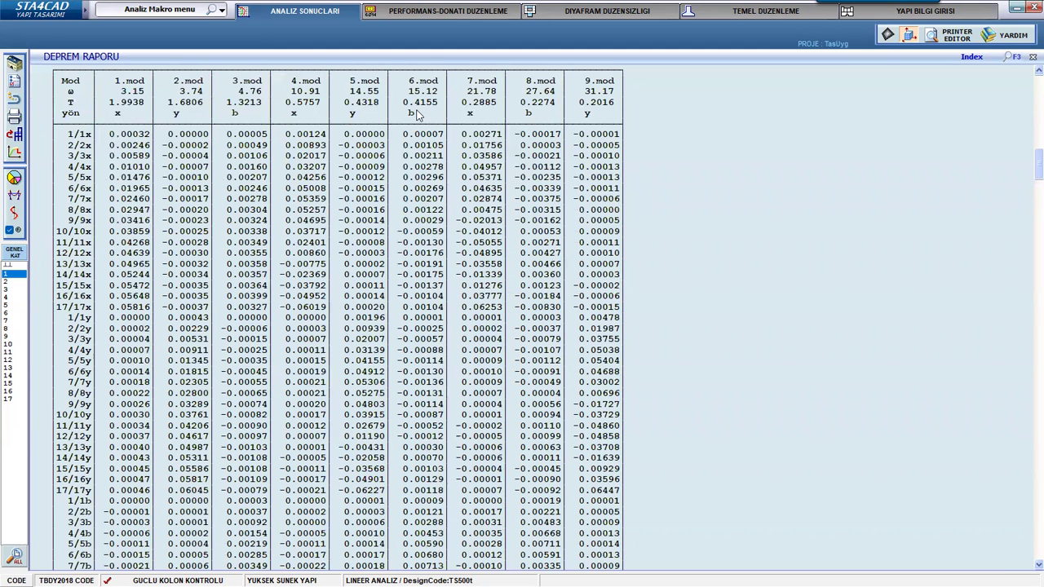
scroll(314, 299, "down", 3)
scroll(314, 299, "down", 10)
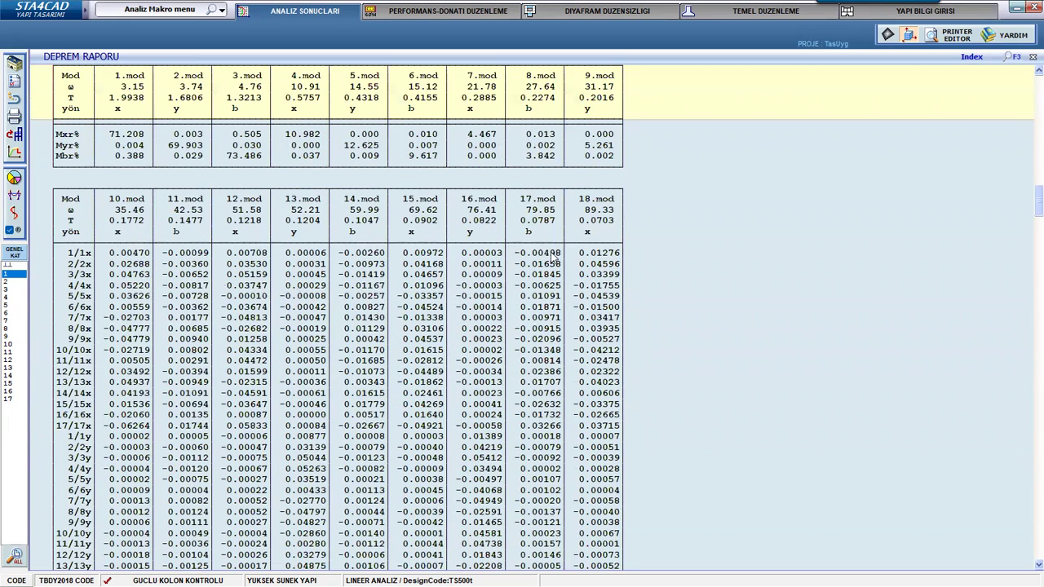
scroll(473, 432, "down", 3)
scroll(451, 415, "down", 8)
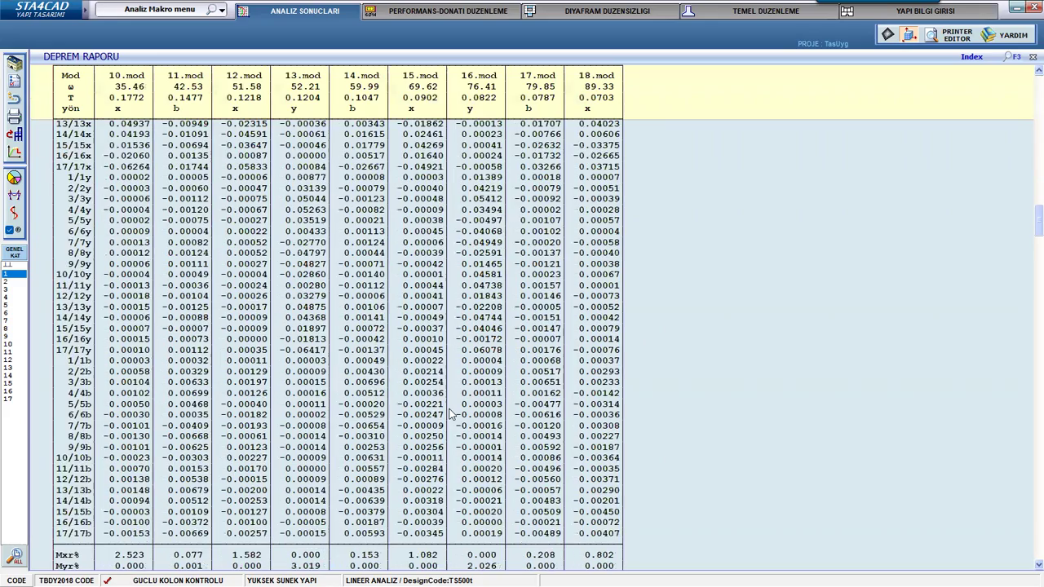
scroll(433, 400, "down", 4)
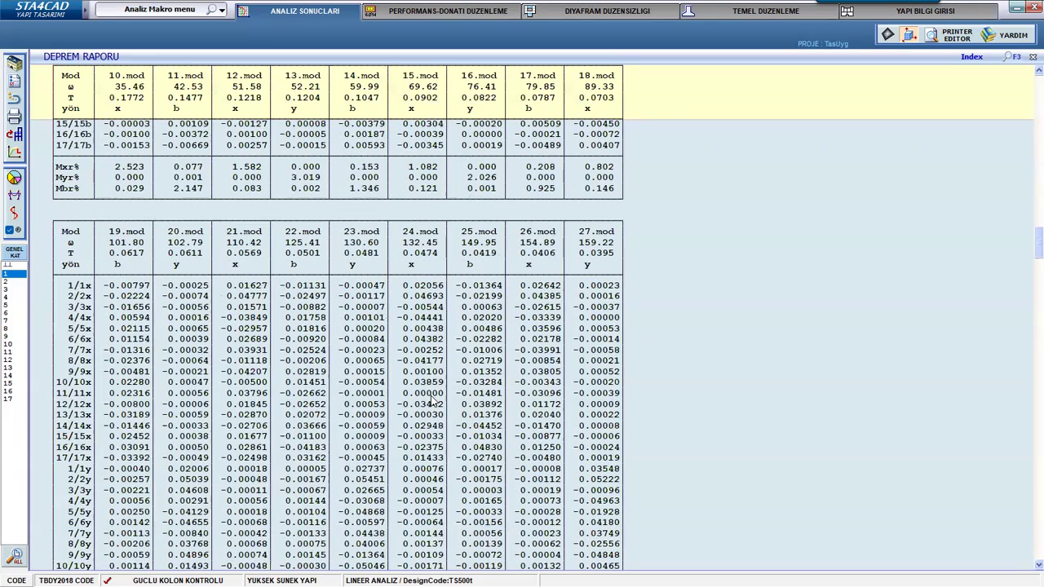
scroll(433, 400, "down", 6)
scroll(432, 400, "down", 7)
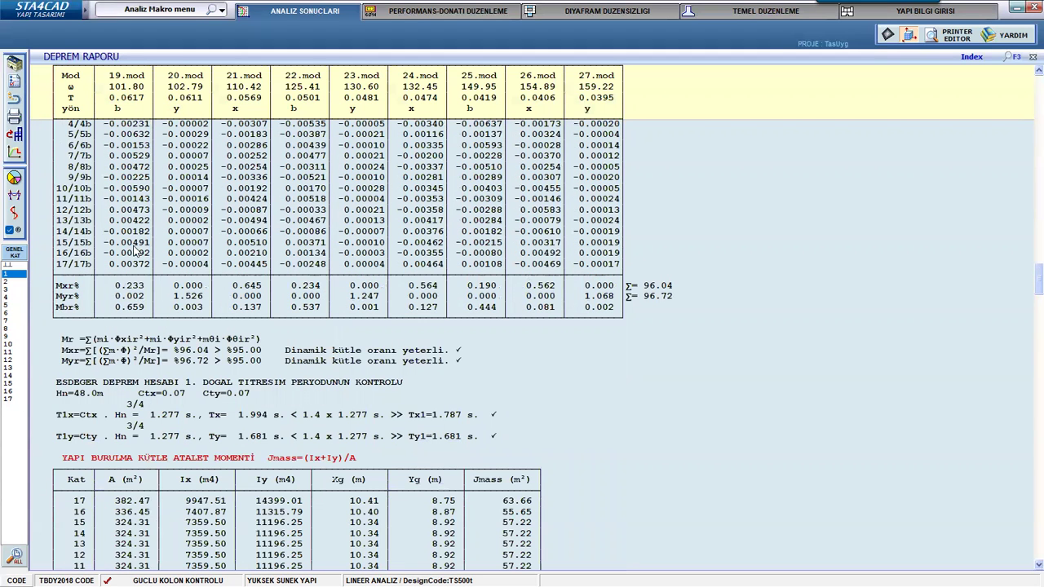
scroll(349, 311, "down", 3)
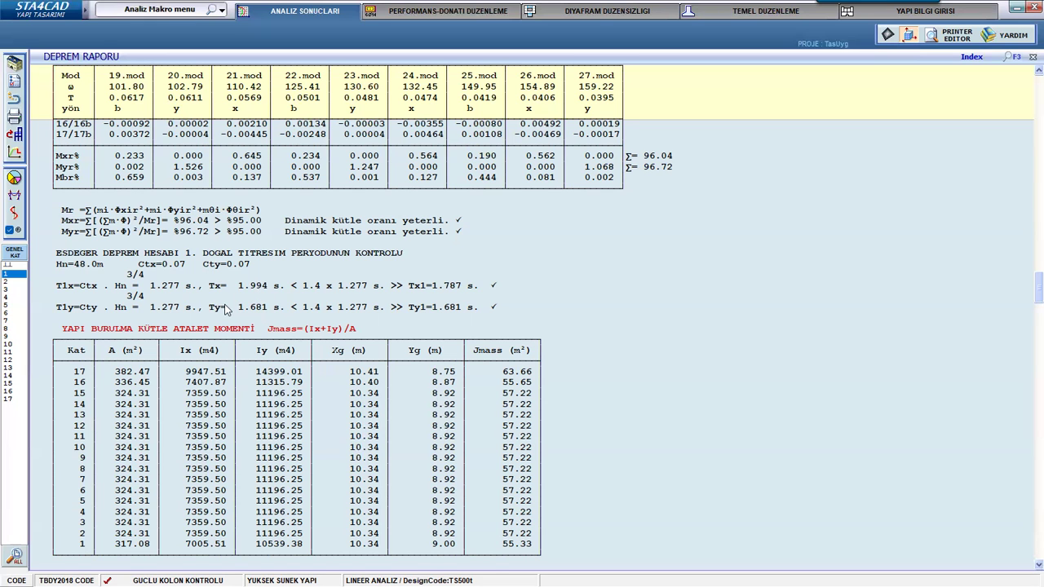
- Compare the first modes' periods with the natural period check, and examine the torsional mass moment of inertia table
scroll(228, 309, "up", 15)
scroll(228, 308, "up", 10)
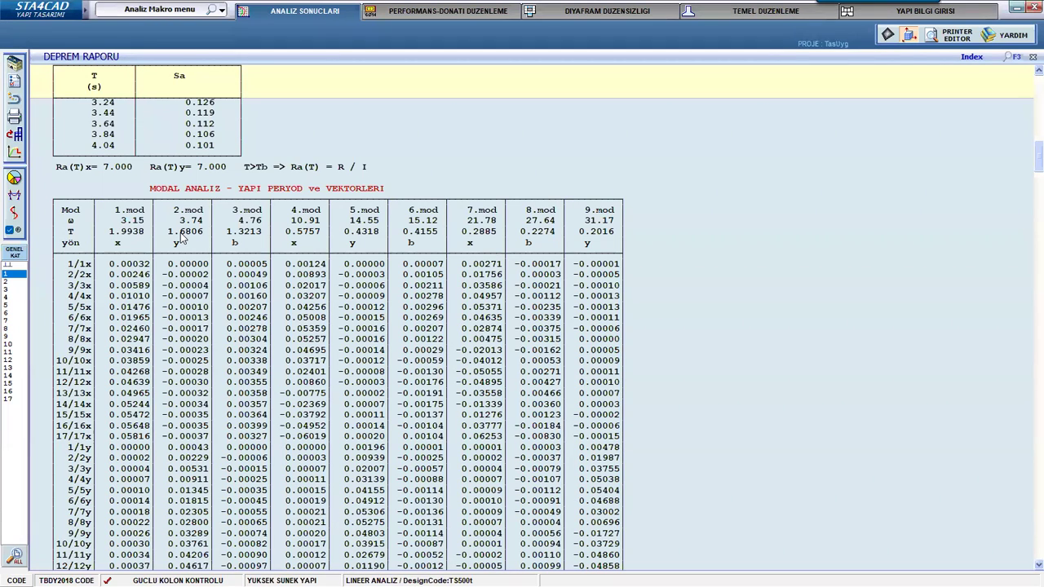
scroll(224, 298, "down", 8)
scroll(224, 297, "down", 15)
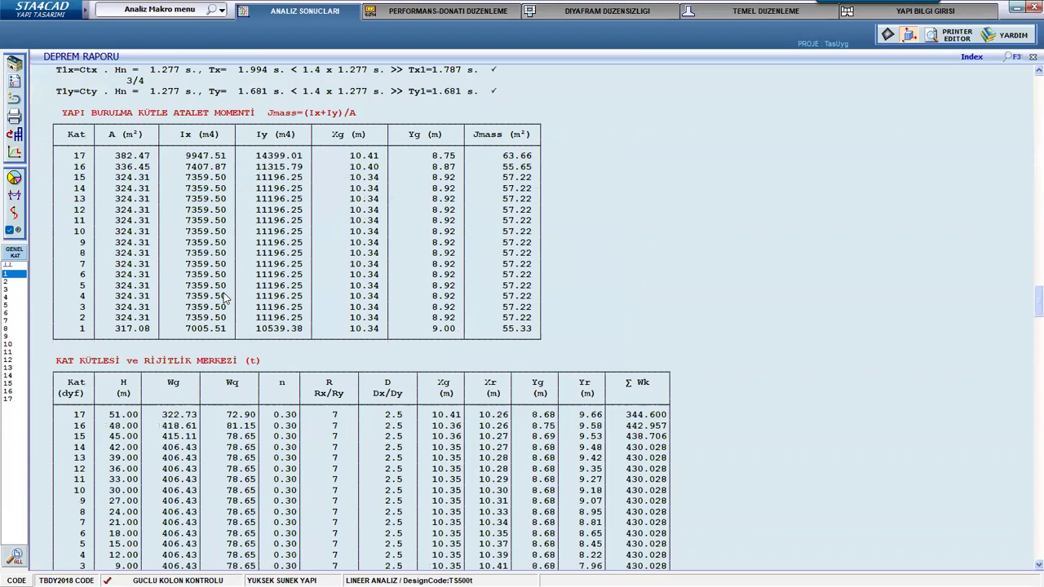
scroll(227, 299, "up", 4)
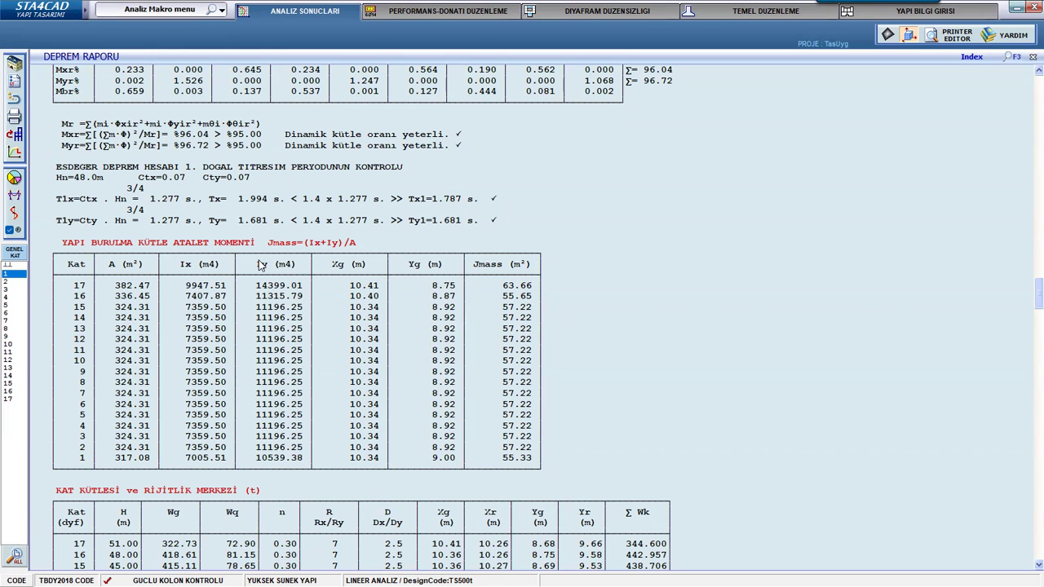
scroll(261, 266, "down", 1)
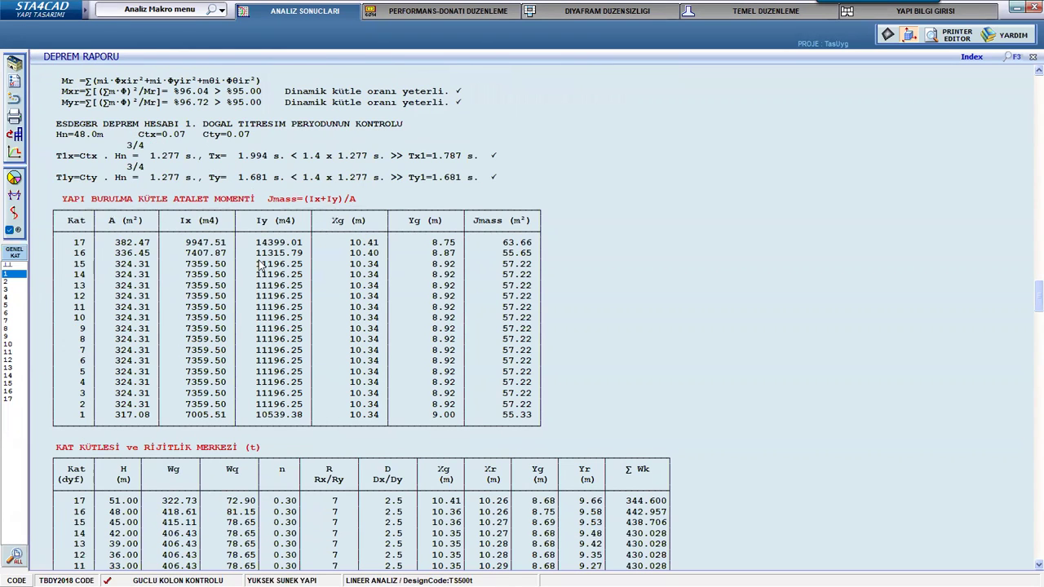
- Examine the storey mass and rigidity centre table, rechecking the natural period control and torsional mass inertia table above it
scroll(259, 267, "down", 2)
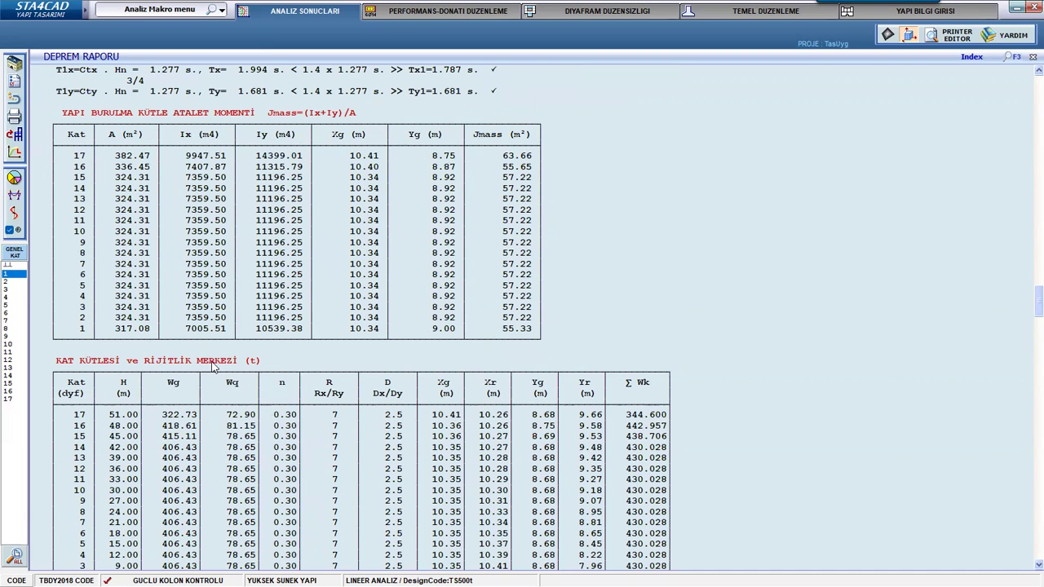
scroll(214, 366, "down", 1)
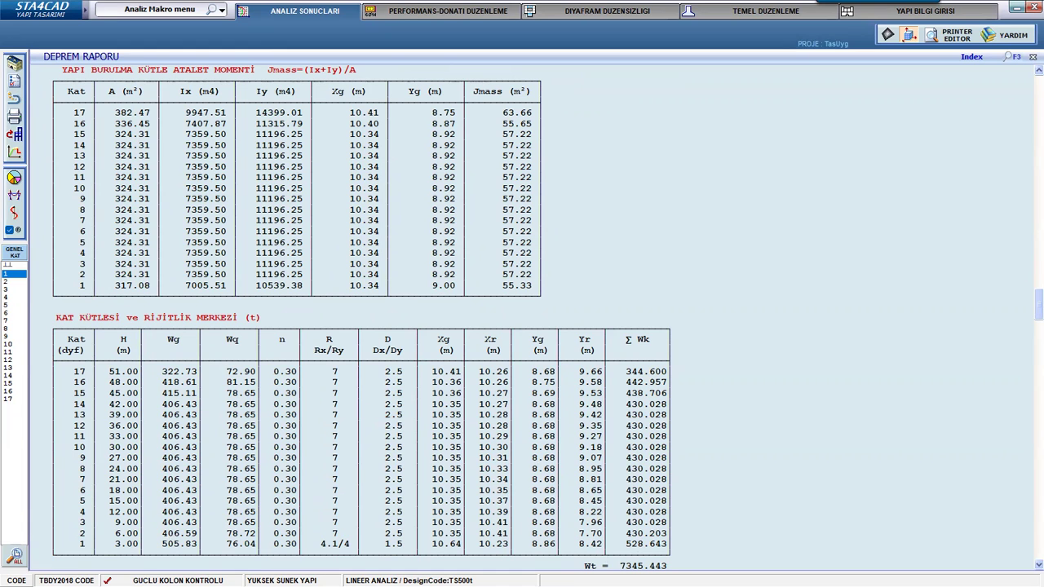
scroll(618, 500, "down", 3)
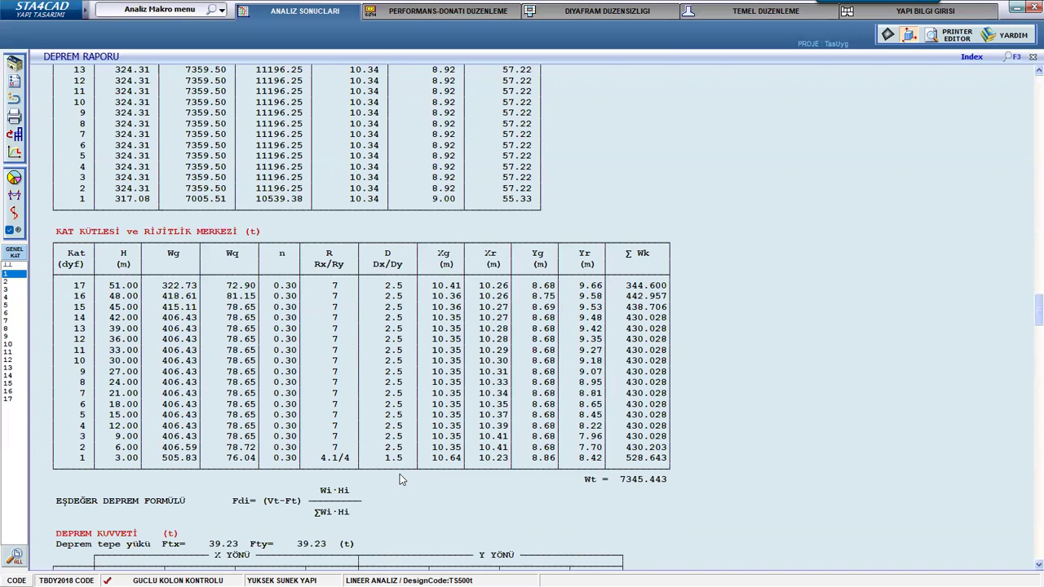
scroll(400, 473, "up", 9)
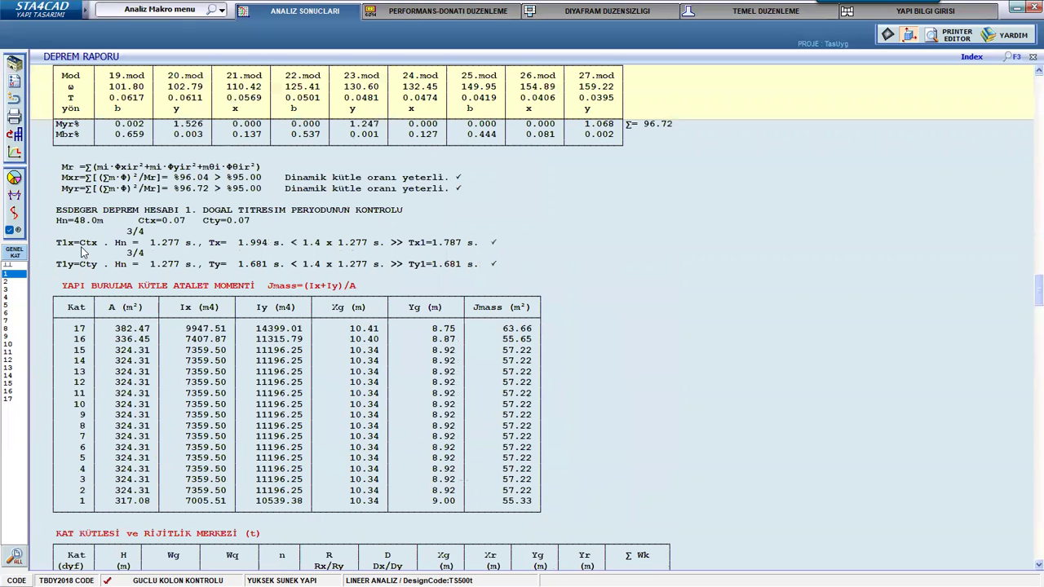
scroll(326, 333, "down", 6)
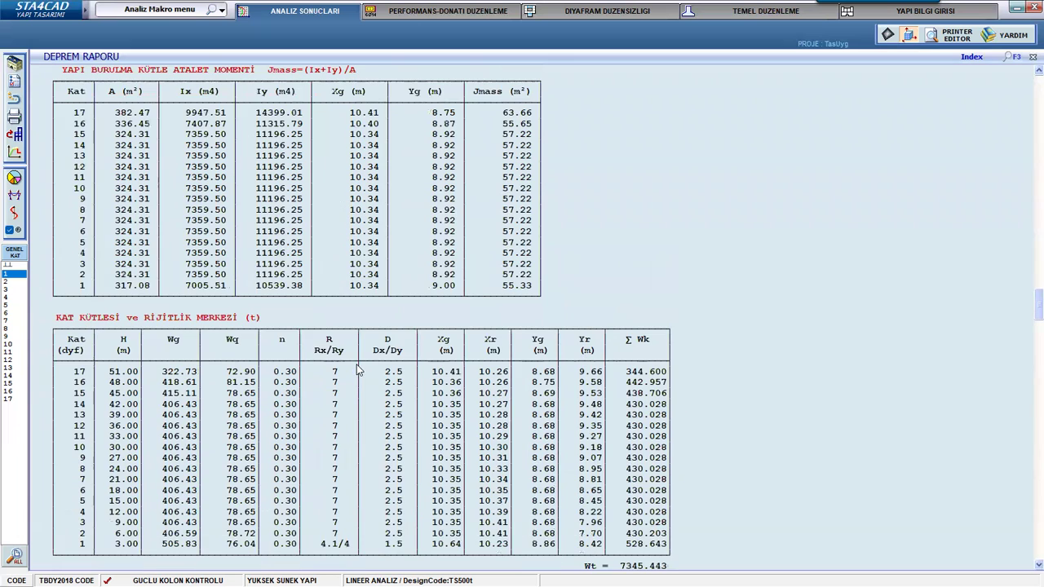
scroll(420, 475, "down", 3)
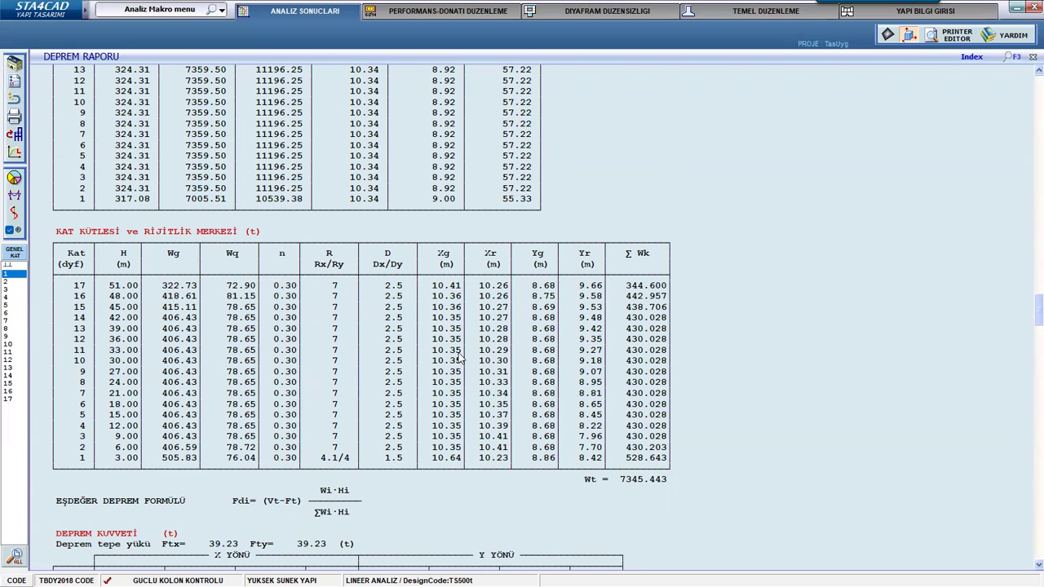
scroll(459, 358, "down", 2)
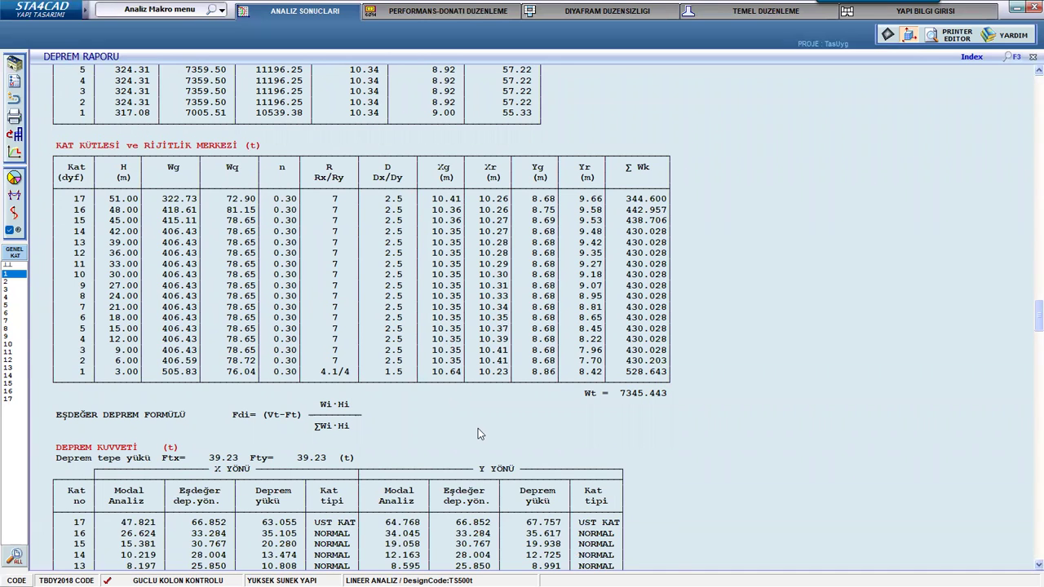
- Review the storey earthquake forces in both directions, the base shear checks, basement period control and Ralt/Dalt coefficient calculation
scroll(478, 428, "down", 6)
scroll(482, 434, "down", 2)
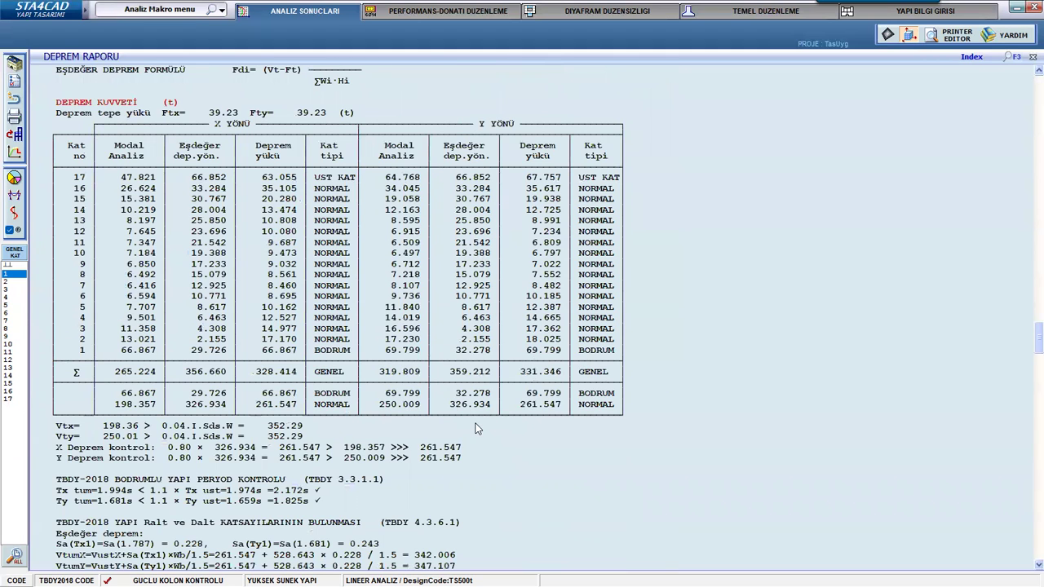
scroll(314, 427, "down", 2)
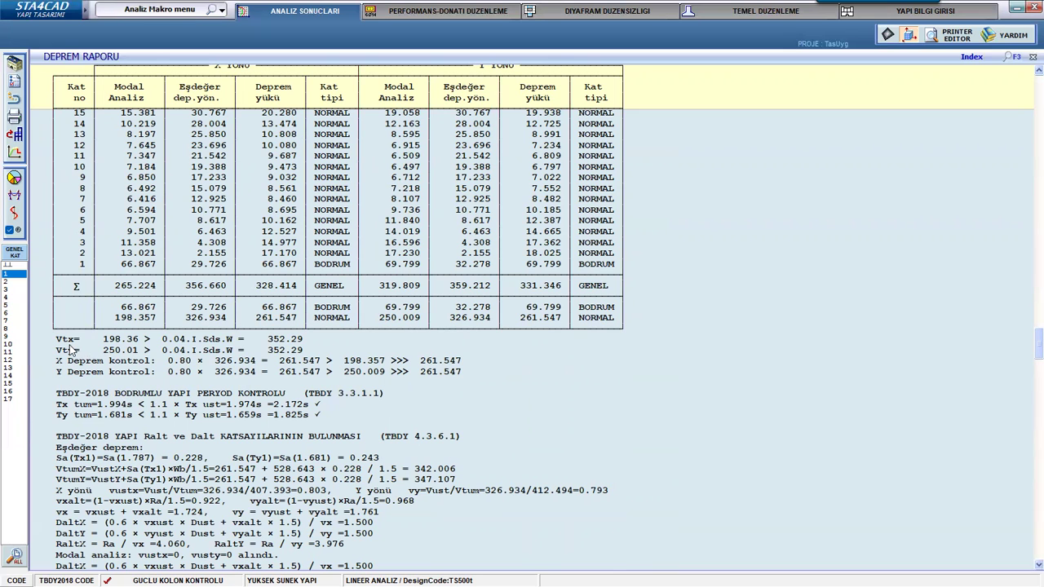
scroll(68, 361, "up", 2)
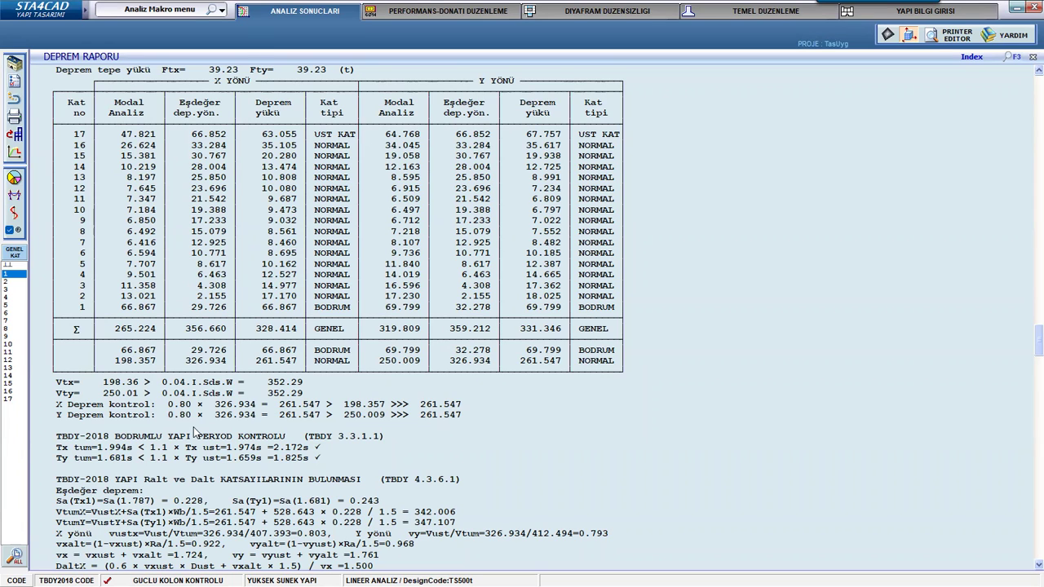
scroll(168, 425, "down", 1)
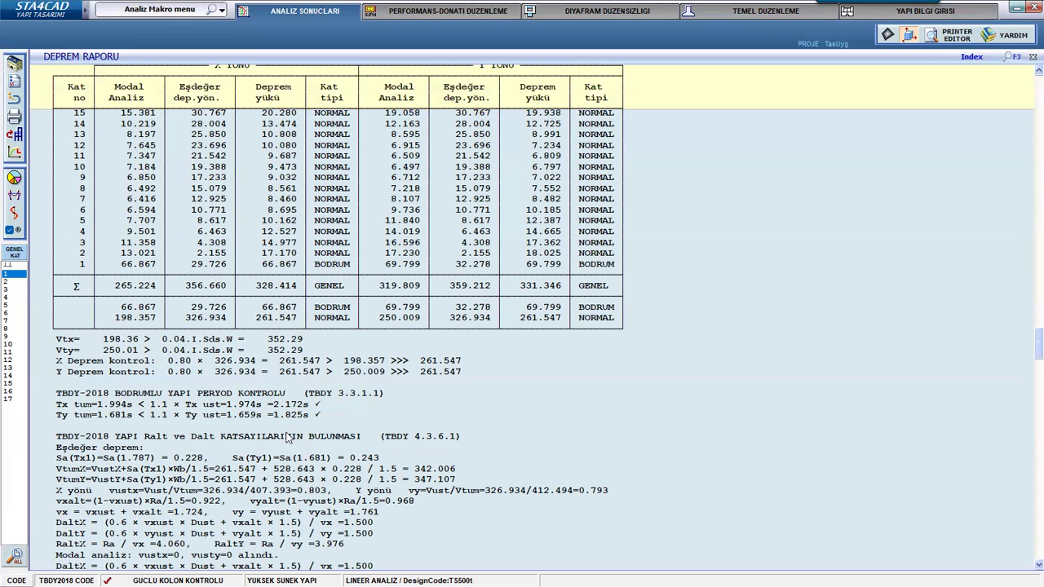
scroll(287, 438, "down", 1)
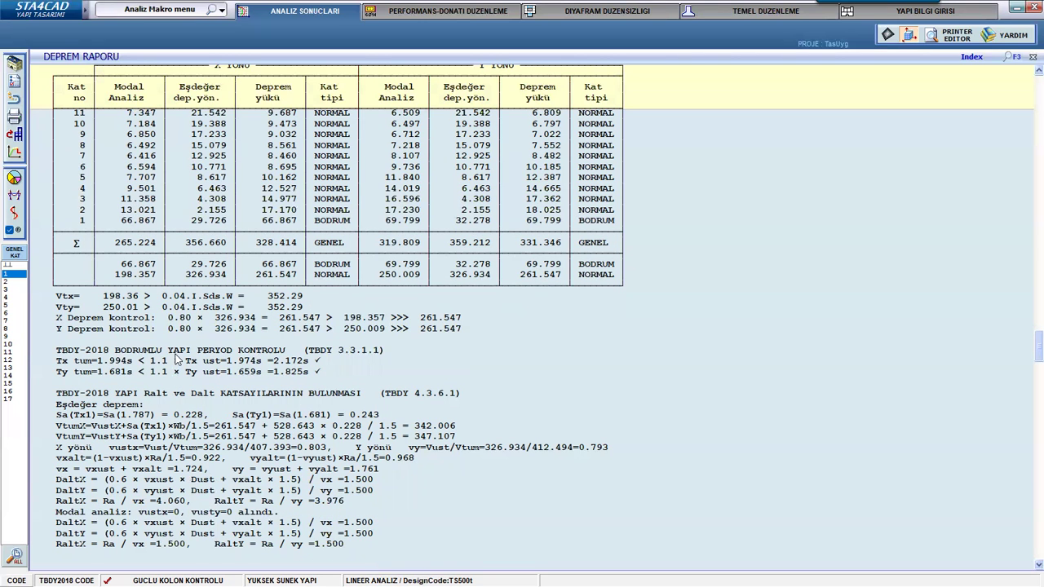
scroll(209, 443, "down", 1)
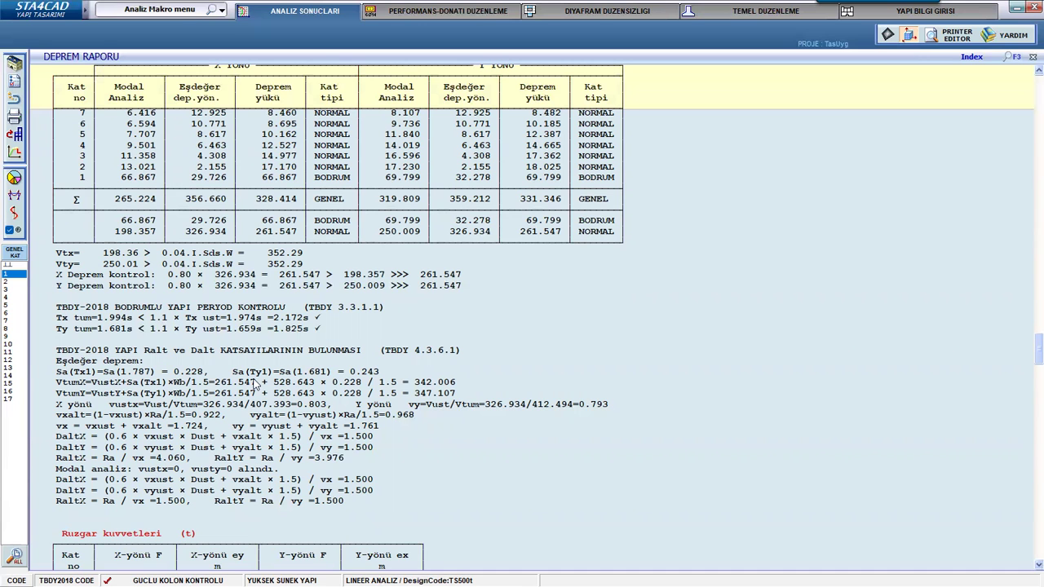
- Examine the storey wind forces and the storey earthquake displacements for loadings 9 to 12
scroll(255, 384, "down", 2)
scroll(255, 385, "down", 8)
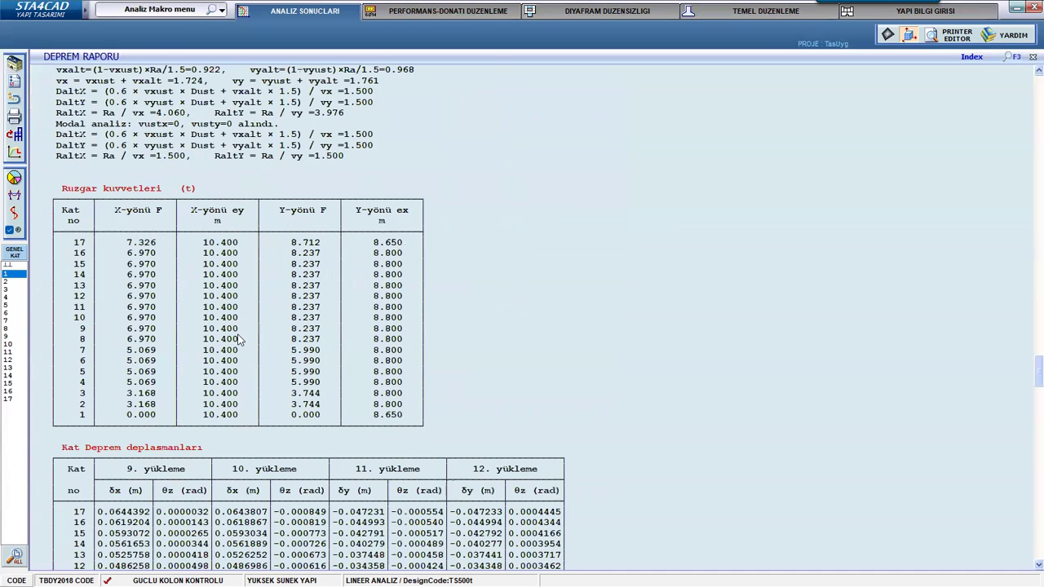
scroll(239, 340, "down", 1)
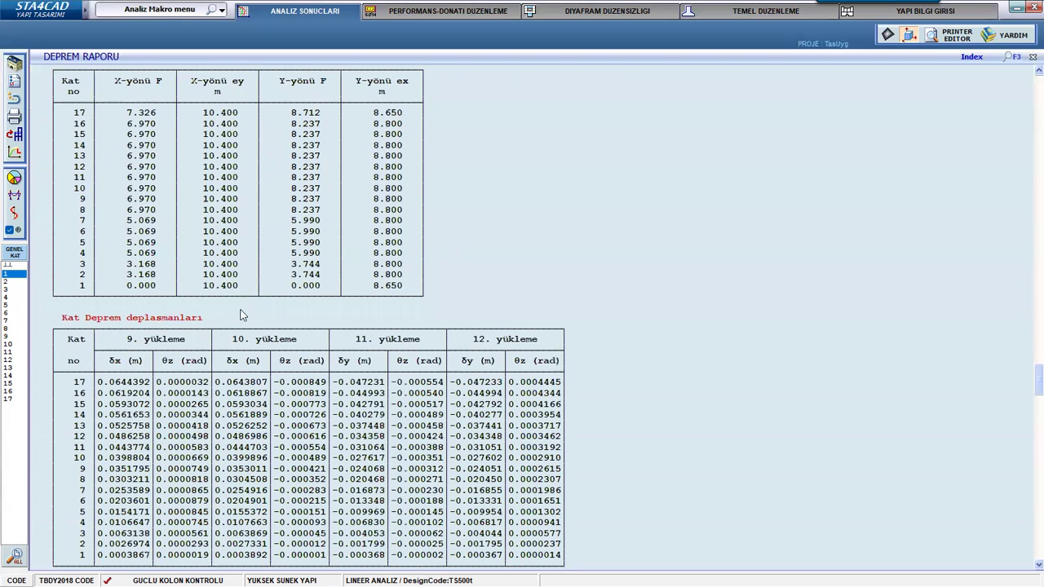
scroll(159, 343, "down", 2)
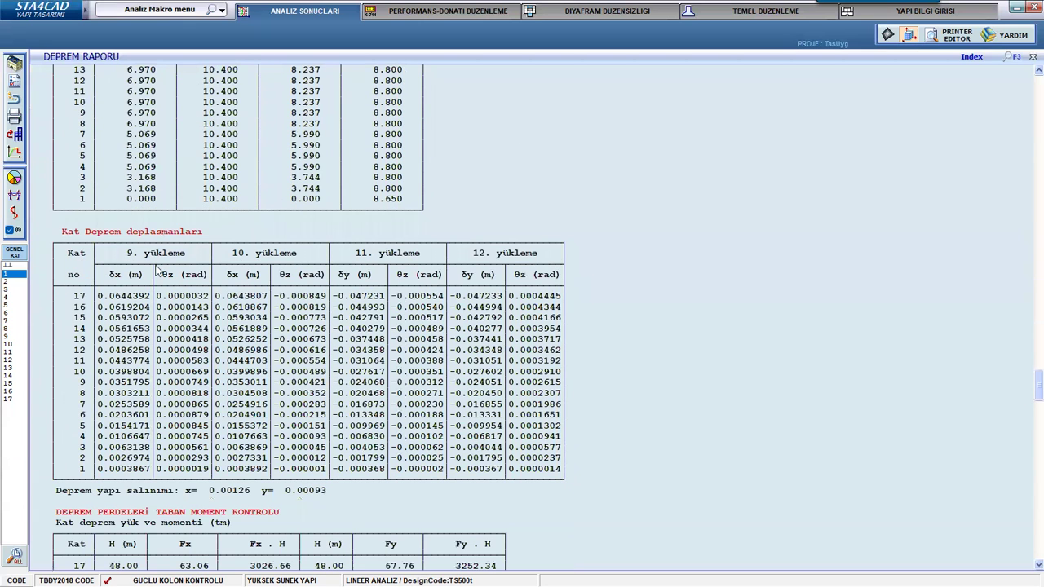
scroll(272, 379, "down", 1)
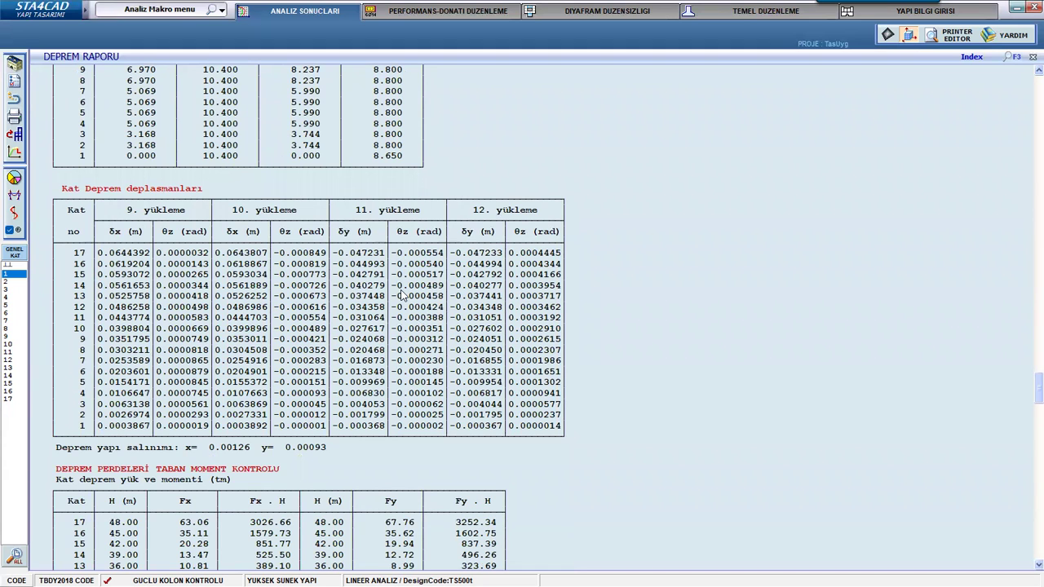
scroll(400, 295, "down", 2)
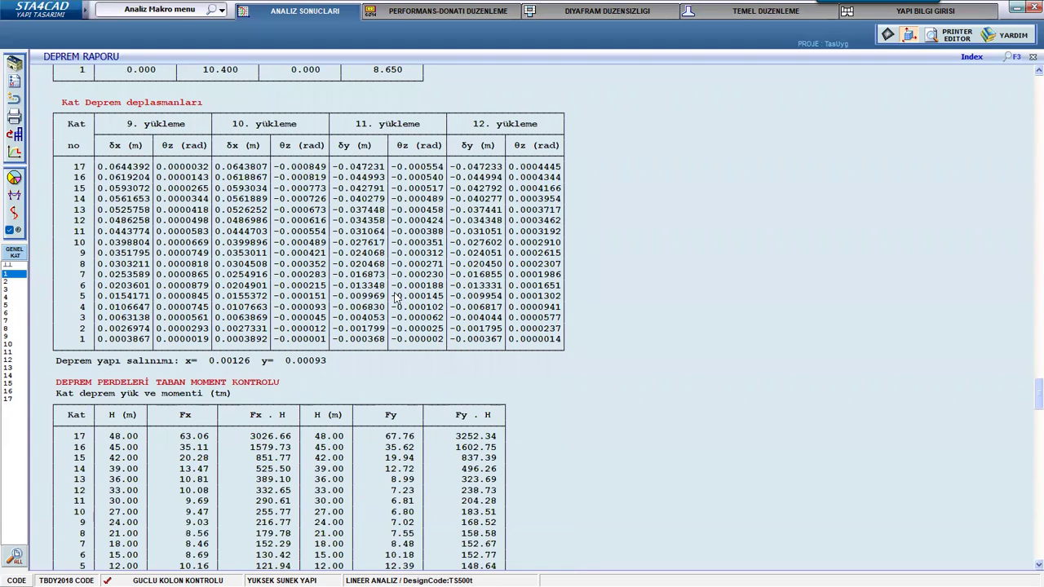
- Review the shear wall base moment control, from storey loads and moments to the overturning ratio and structural system selection
scroll(397, 298, "down", 5)
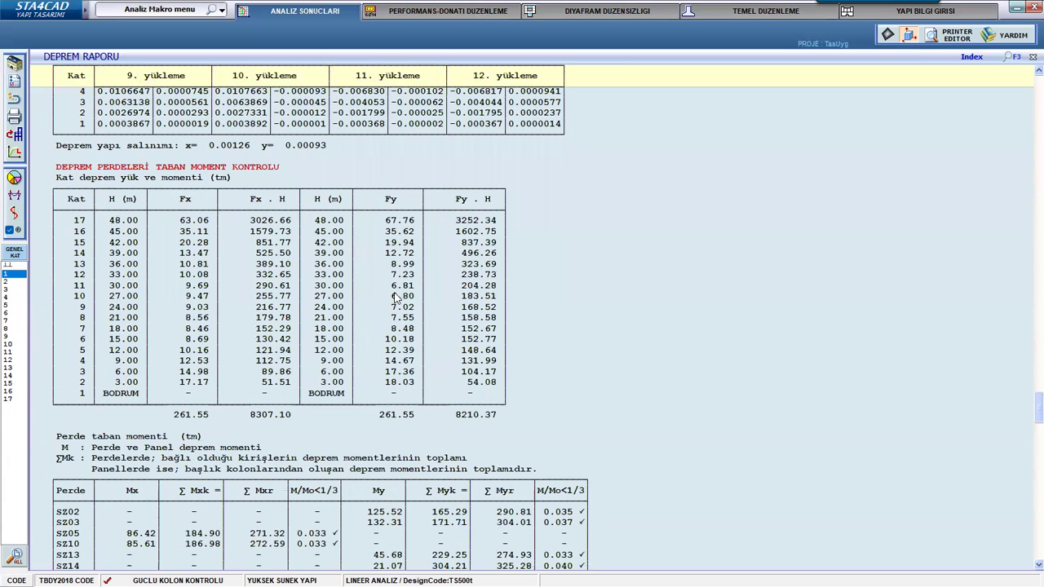
scroll(397, 298, "down", 3)
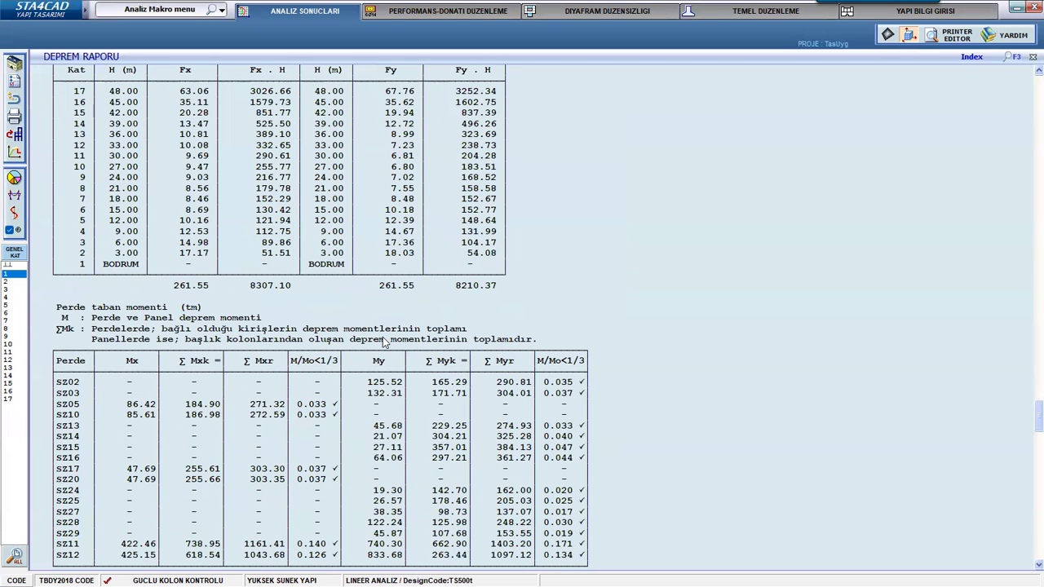
scroll(402, 365, "down", 2)
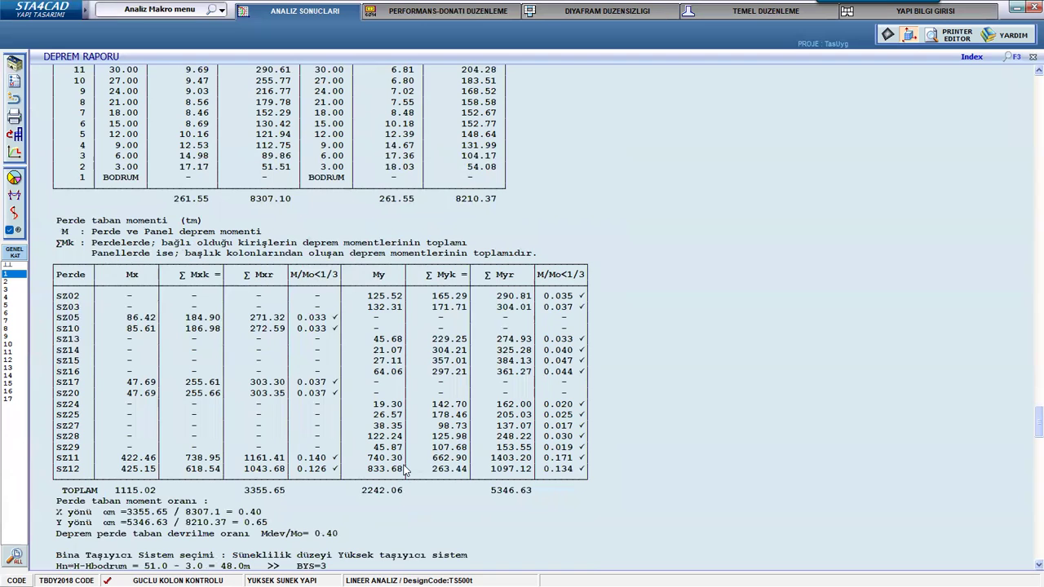
scroll(384, 458, "down", 1)
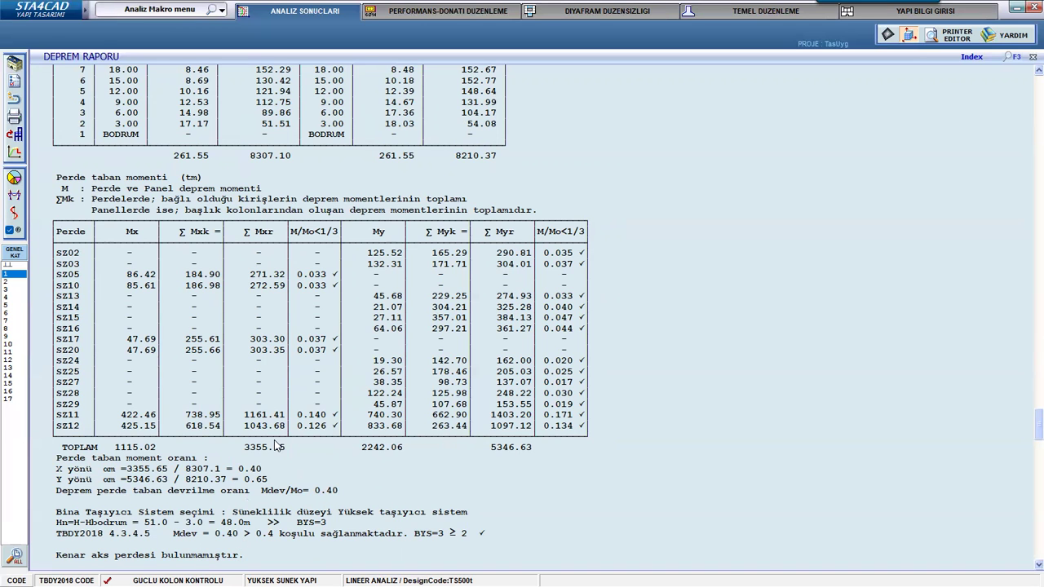
scroll(276, 446, "down", 3)
scroll(275, 445, "down", 3)
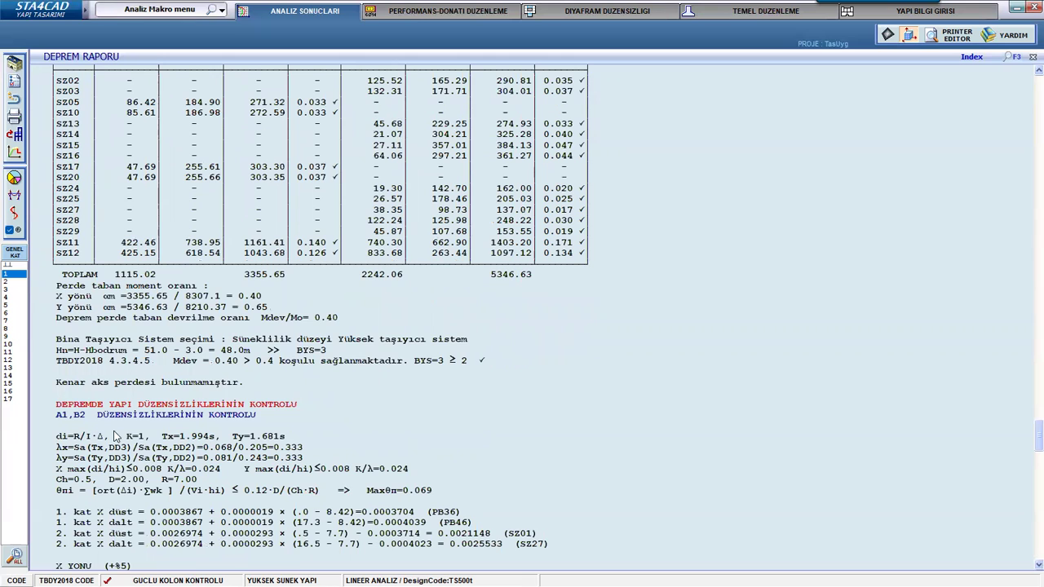
- Examine the A1 and B2 irregularity checks for the X and Y directions with ±5% eccentricity, including the TBDY conclusions
scroll(208, 435, "down", 3)
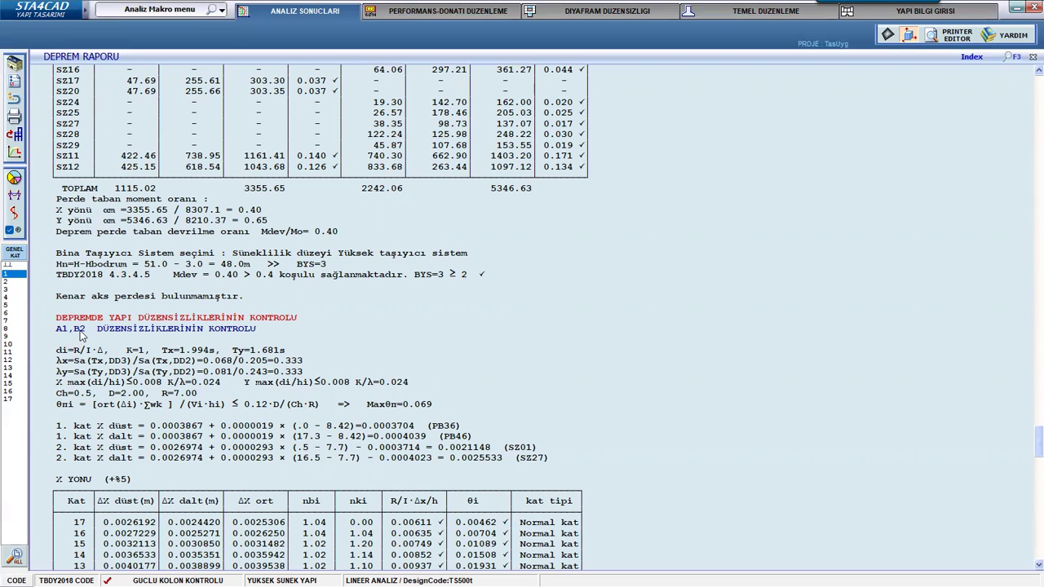
scroll(275, 356, "down", 4)
scroll(276, 357, "down", 4)
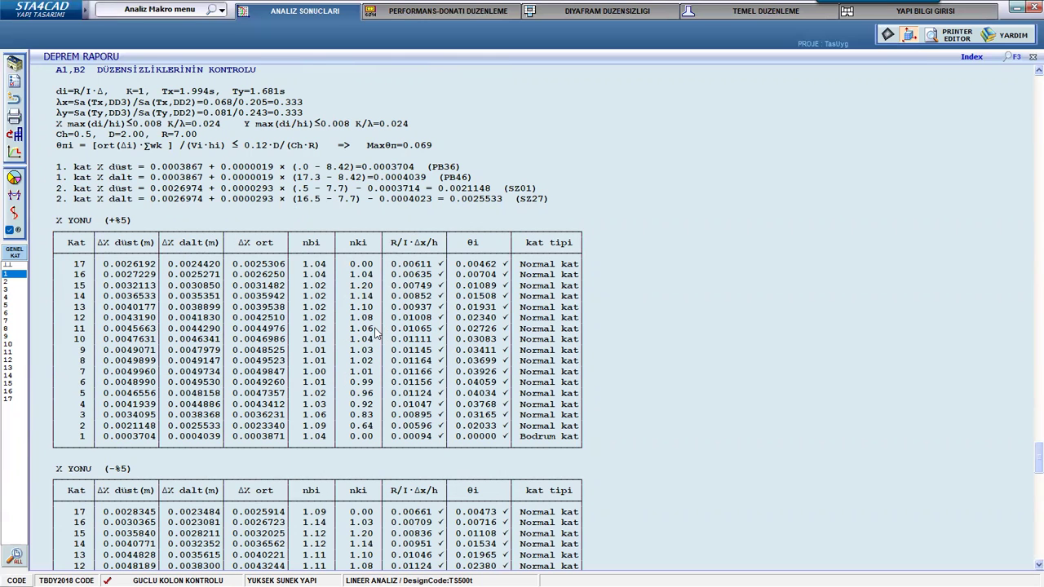
scroll(366, 328, "down", 6)
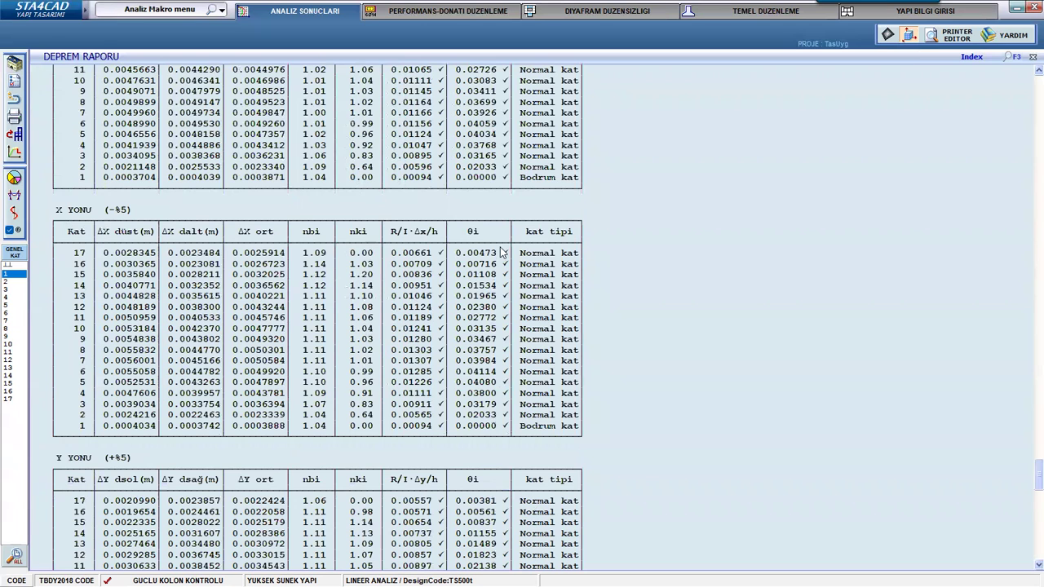
scroll(333, 407, "down", 11)
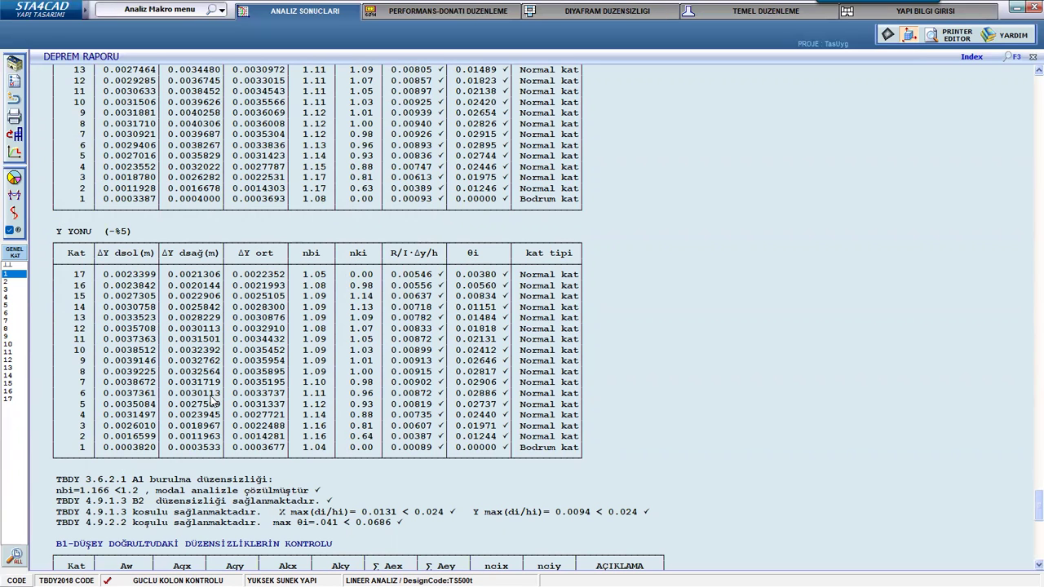
- Review the B1 vertical irregularity table and the TBDY 2018 7.6.1.3 shear wall ratio check at the report's end
scroll(214, 400, "down", 4)
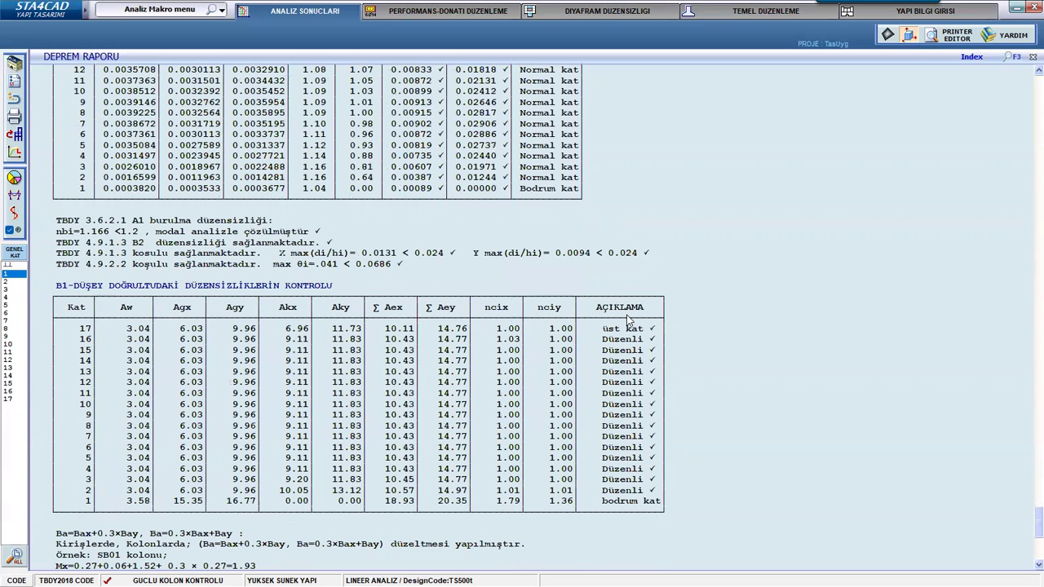
scroll(438, 466, "down", 4)
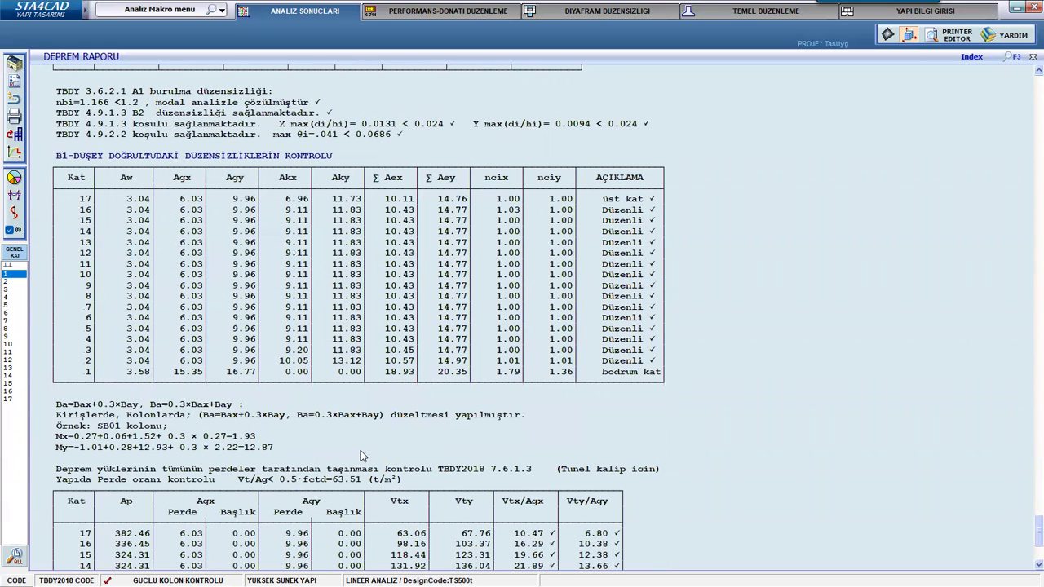
scroll(322, 432, "down", 2)
scroll(392, 372, "down", 3)
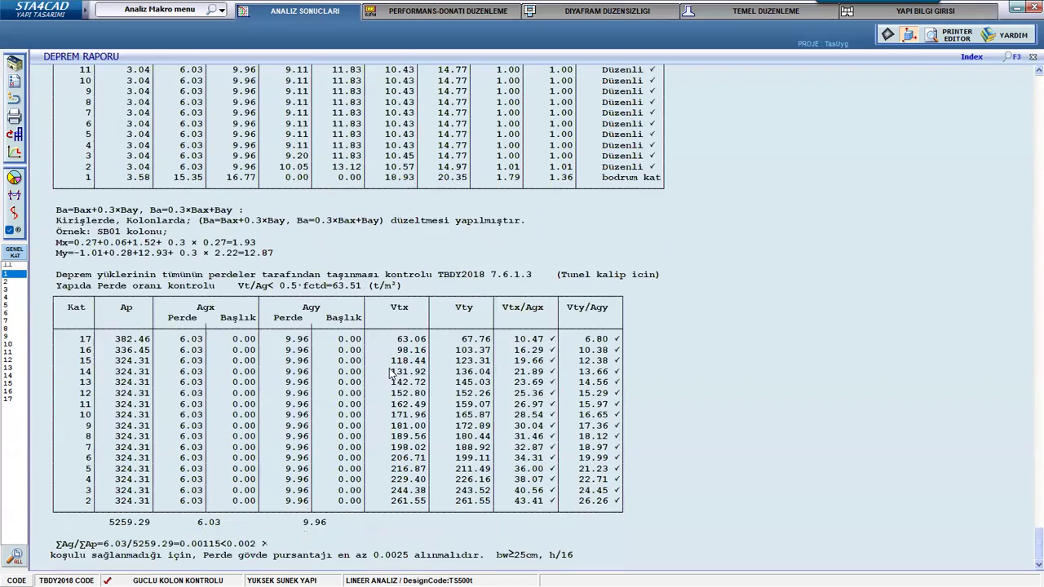
- Return to the beginning of the earthquake report and bring up the modal analysis table of building periods and vectors
scroll(391, 372, "up", 20)
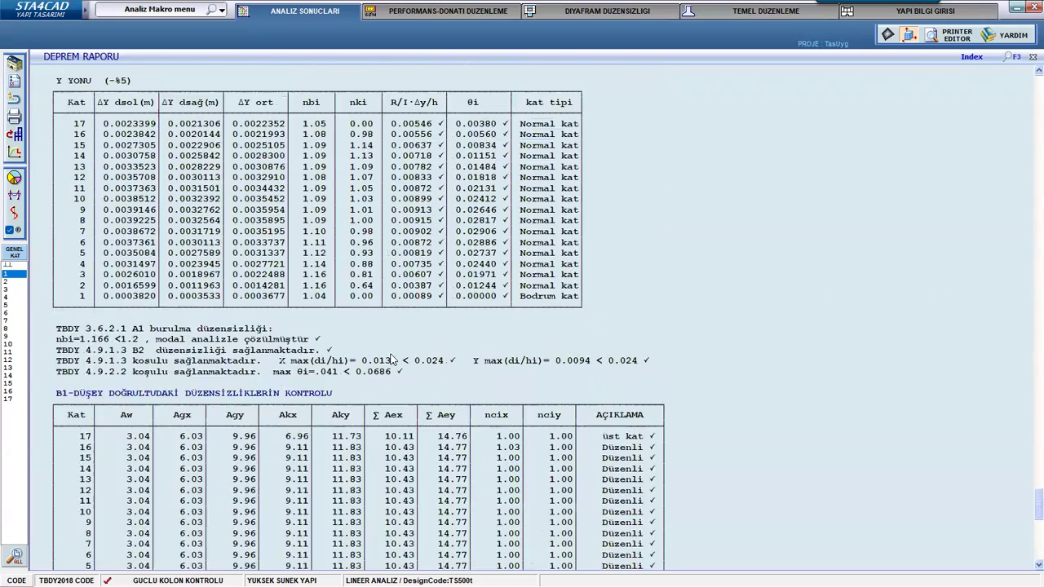
scroll(400, 337, "up", 20)
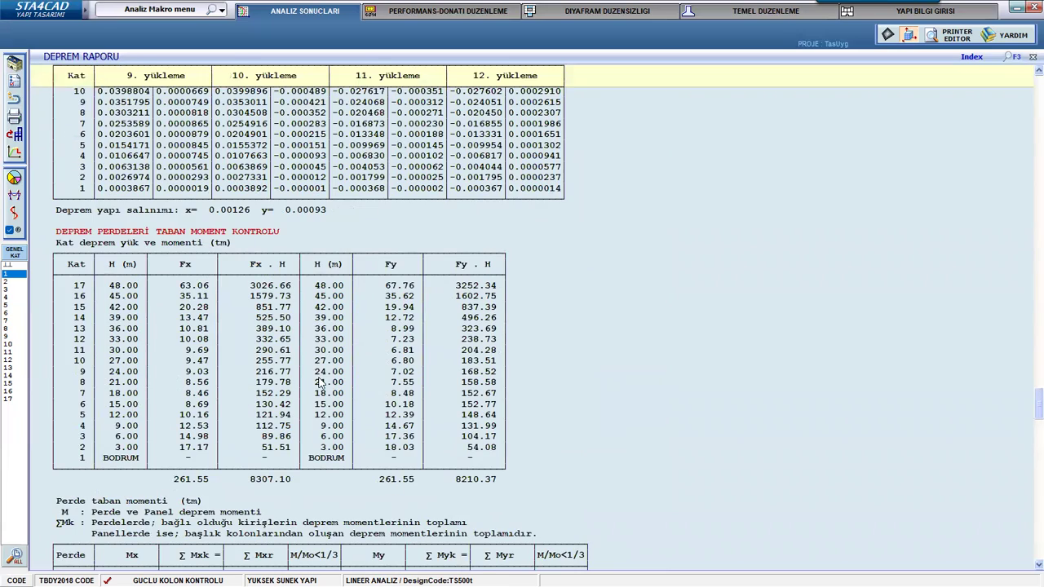
scroll(320, 380, "up", 5)
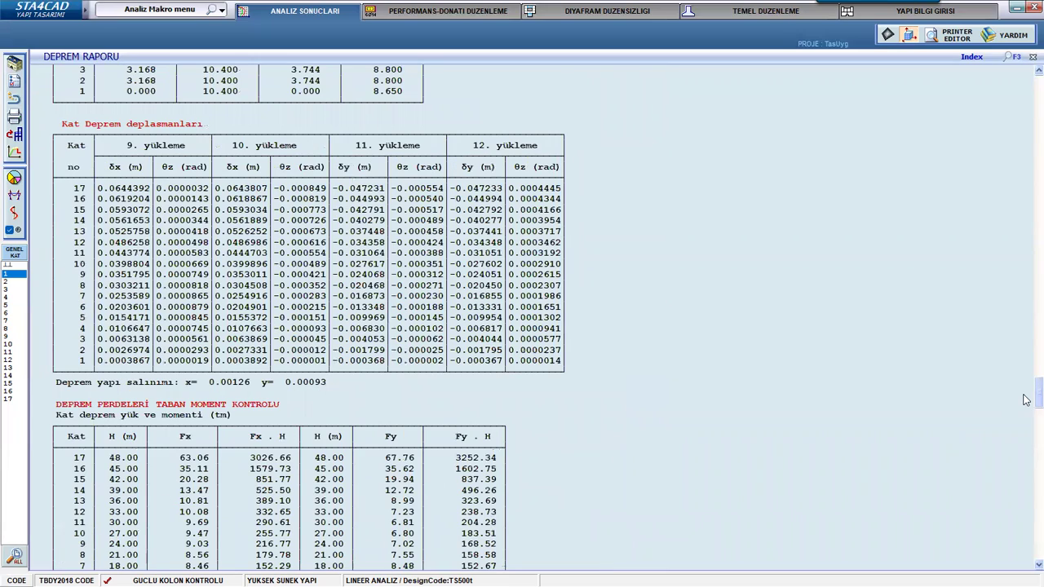
left_click_drag(1026, 383, 1026, 89)
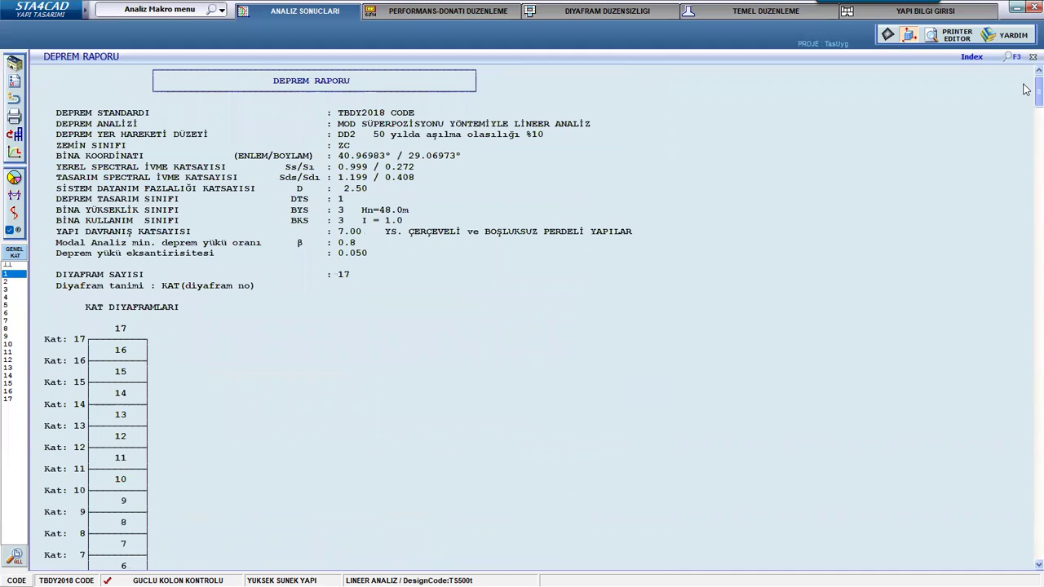
scroll(252, 367, "down", 20)
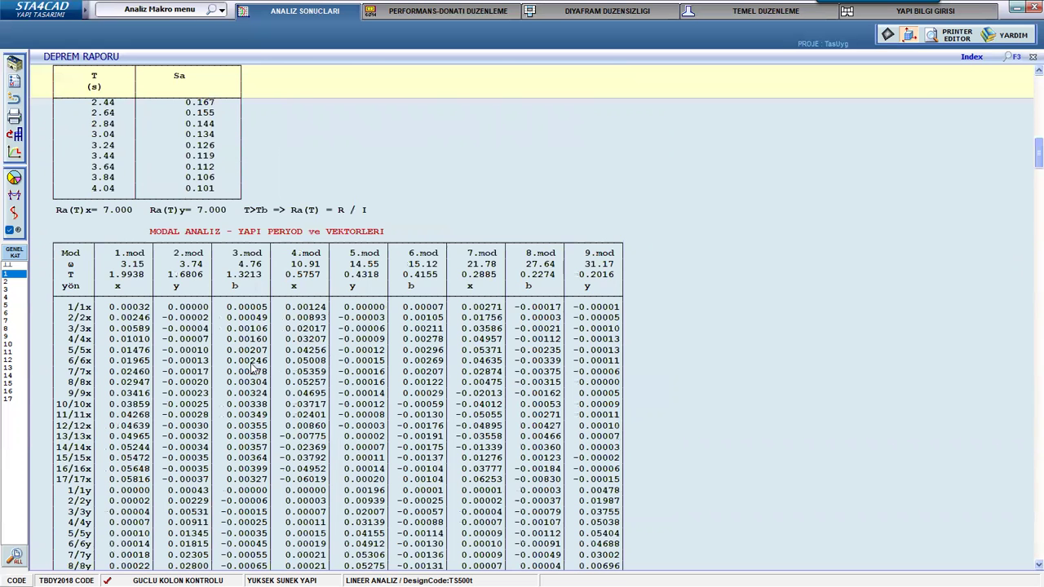
- Review the modal vector tables down to the mass participation and natural period checks, and close the earthquake report
scroll(253, 367, "down", 8)
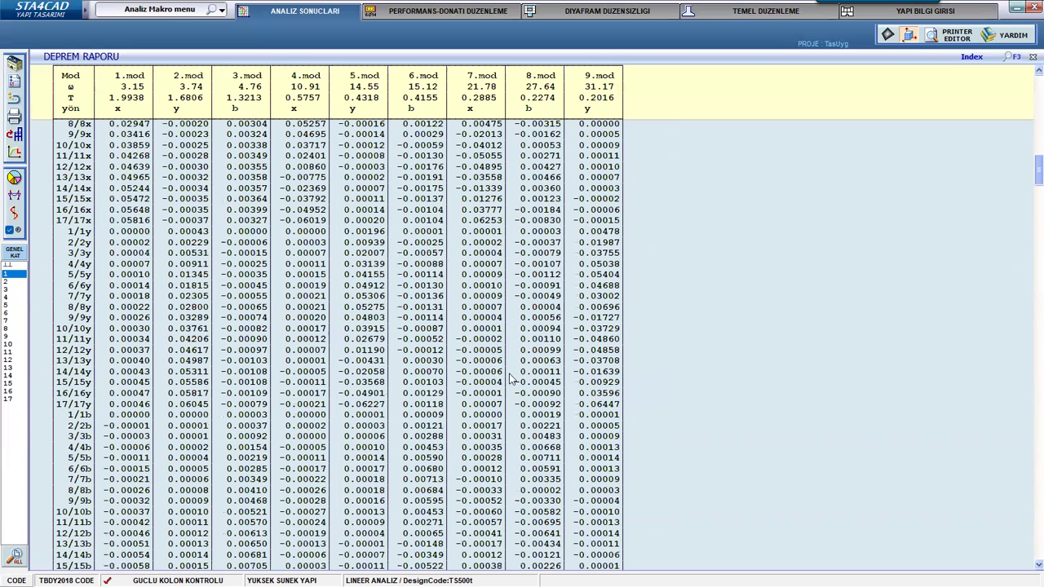
scroll(513, 376, "down", 12)
scroll(357, 427, "down", 15)
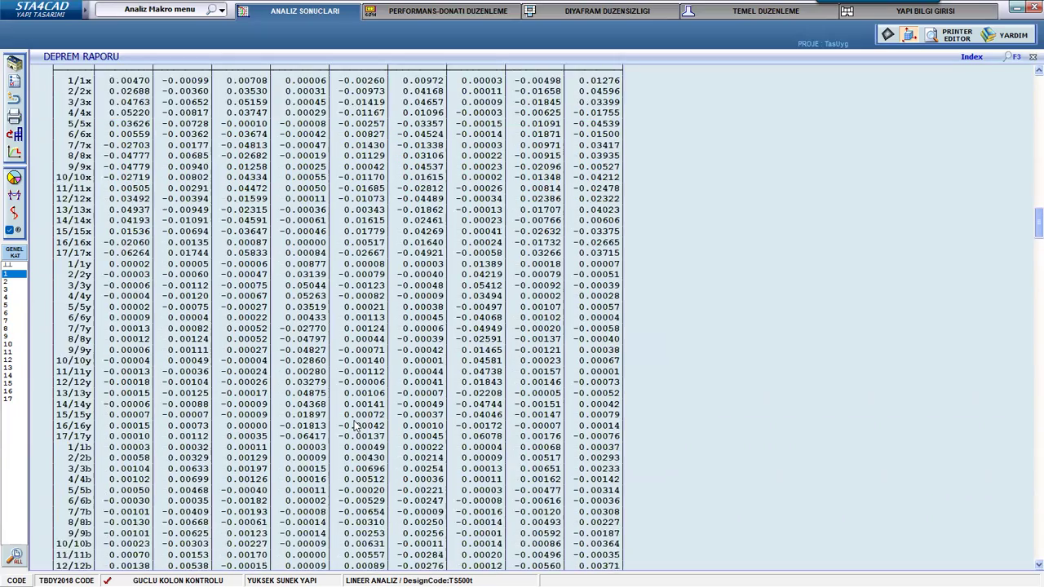
scroll(357, 428, "down", 11)
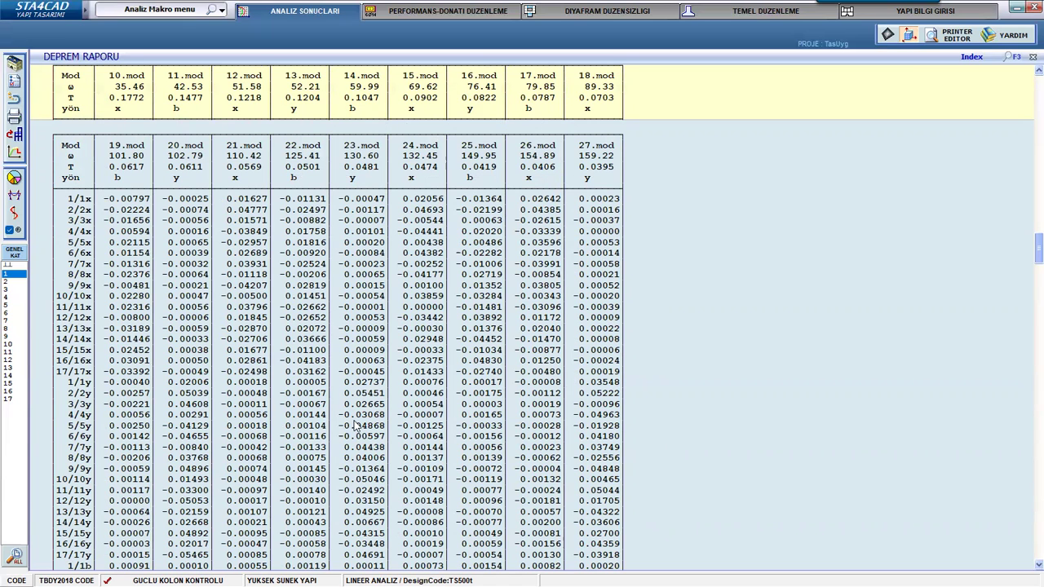
scroll(361, 380, "down", 12)
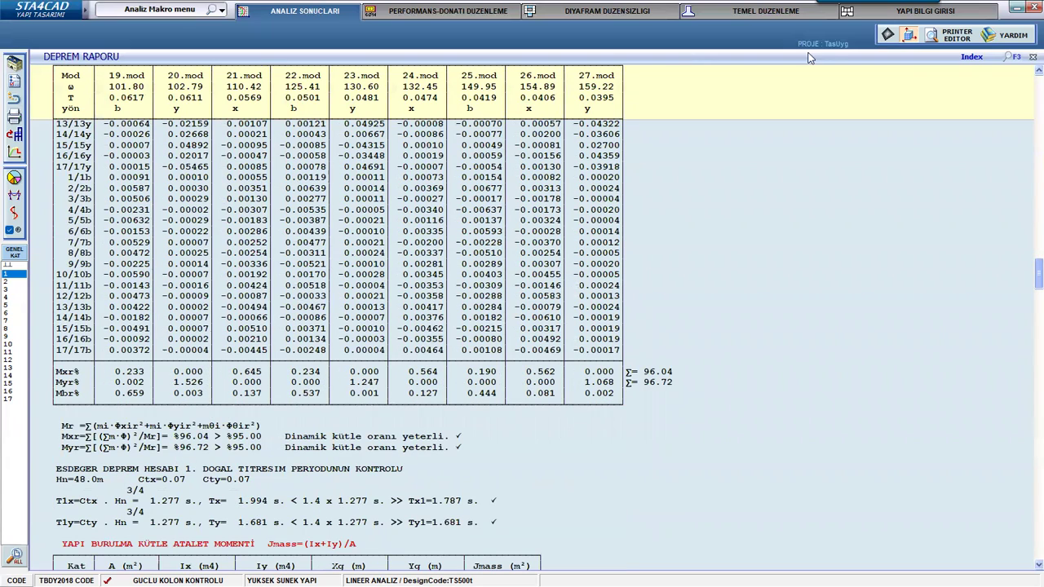
left_click(1030, 55)
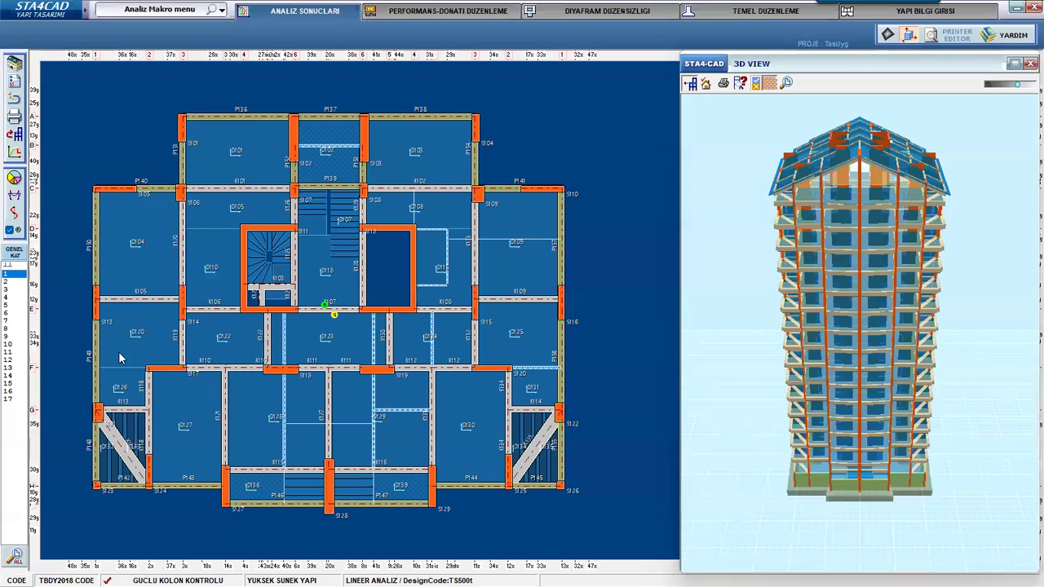
- Check the general building information summary and return to the floor plan
left_click(14, 64)
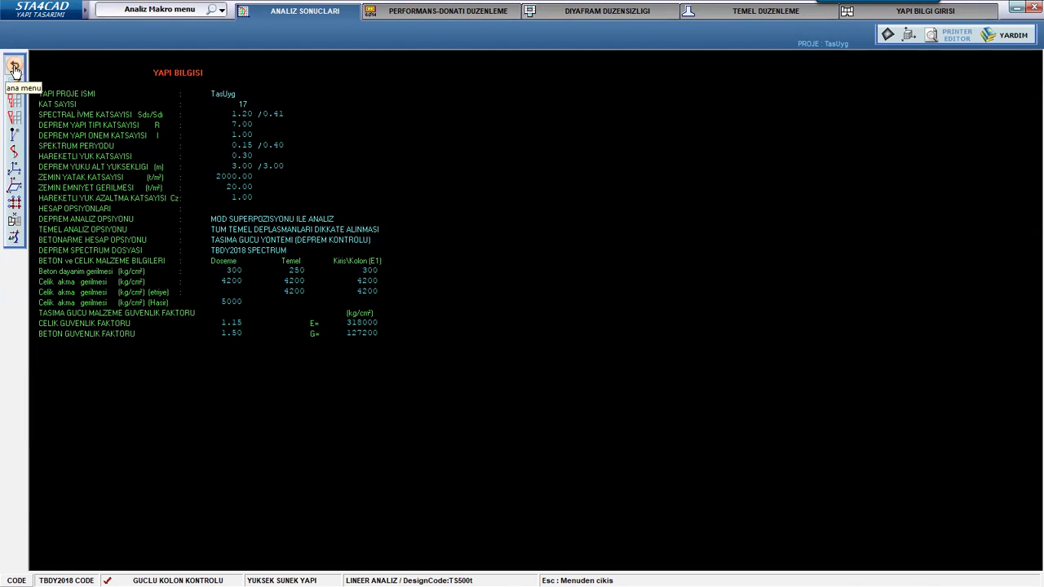
left_click(14, 68)
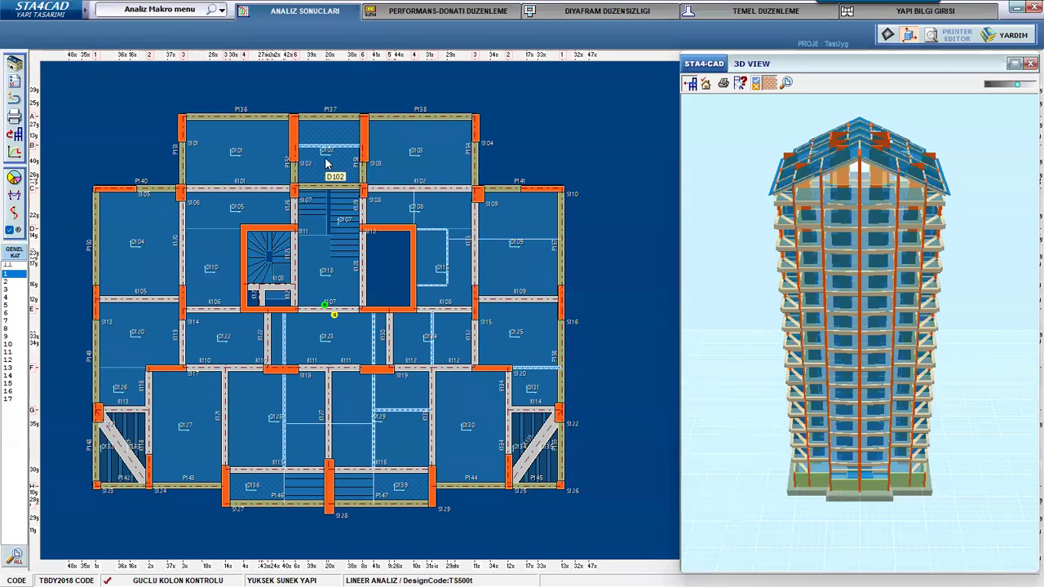
- In the reinforcement selection settings, exclude the 20 mm bar from the slab reinforcement and turn off slab mesh reinforcement (HASIR DONATI)
left_click(14, 99)
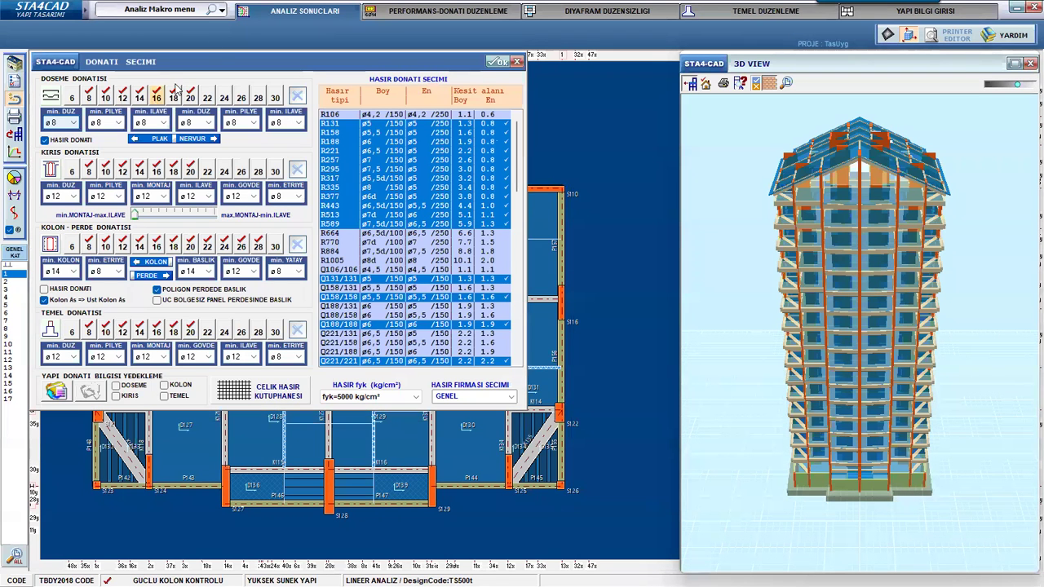
left_click_drag(222, 59, 643, 100)
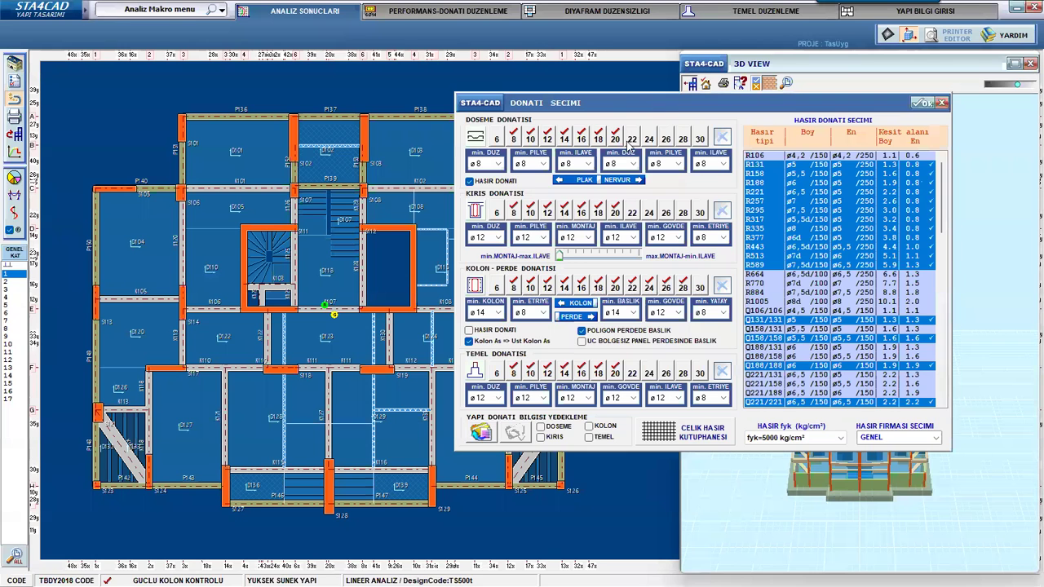
left_click(548, 141)
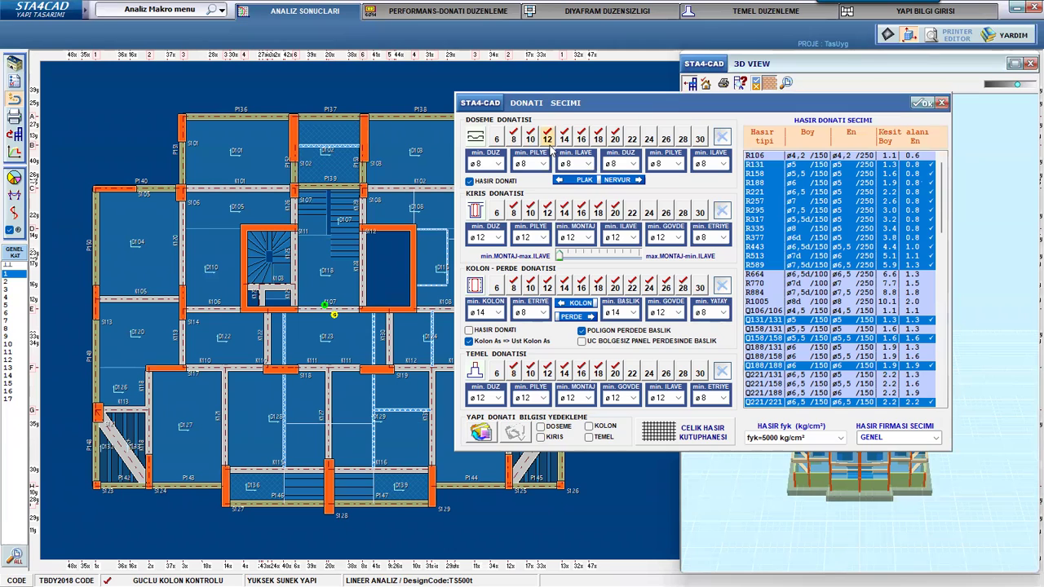
left_click(615, 138)
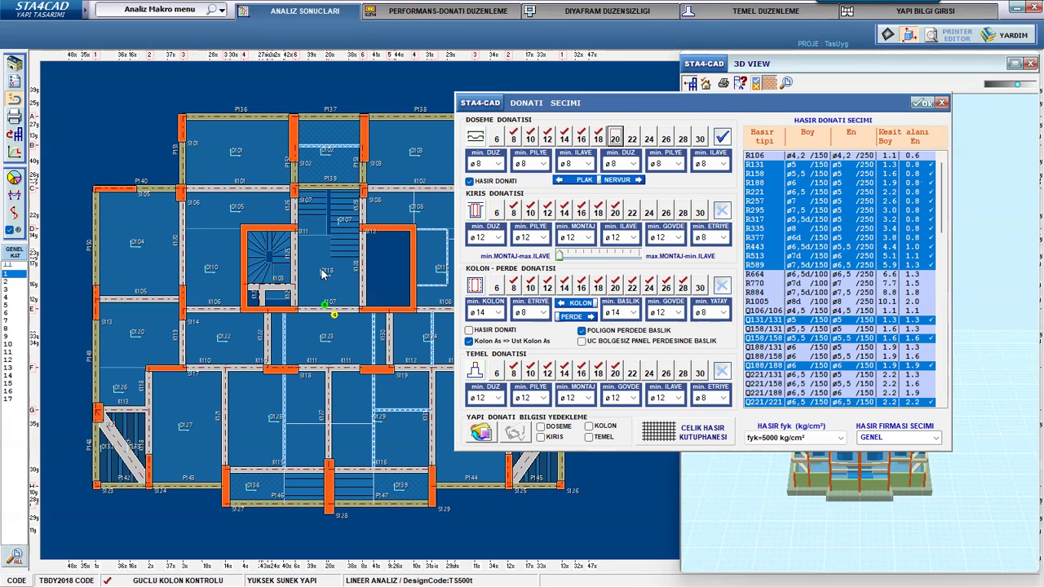
left_click(480, 182)
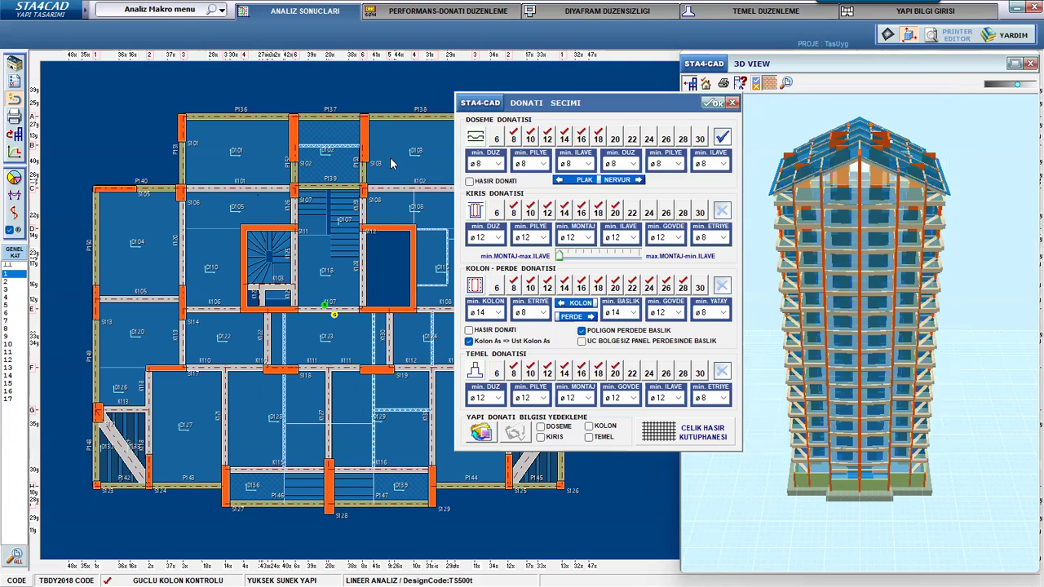
- Review the slab reinforcement options (Plak Donati Opsiyonu) and the available minimum straight bar diameters for slabs
left_click(474, 138)
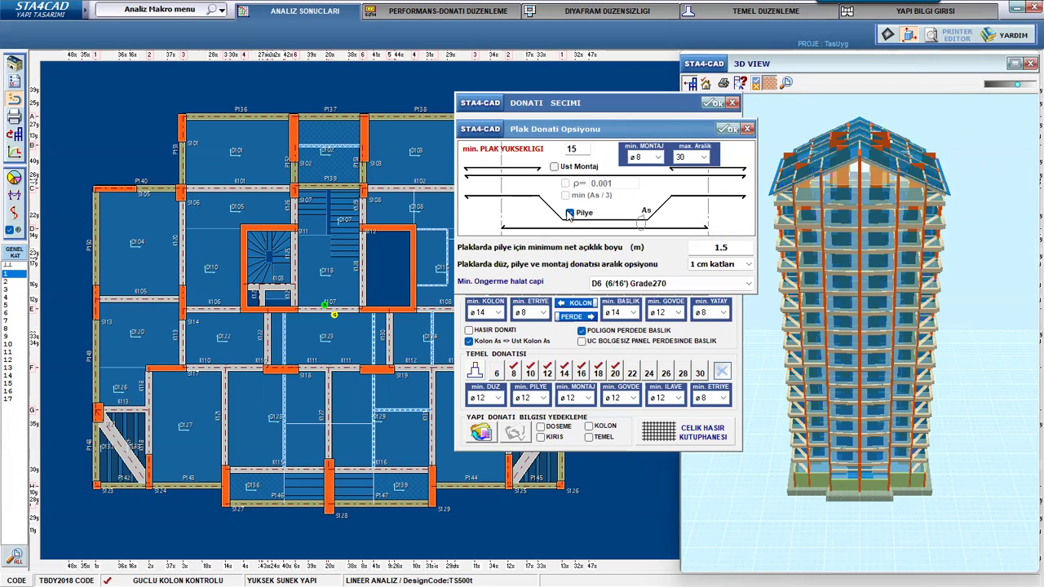
left_click(638, 160)
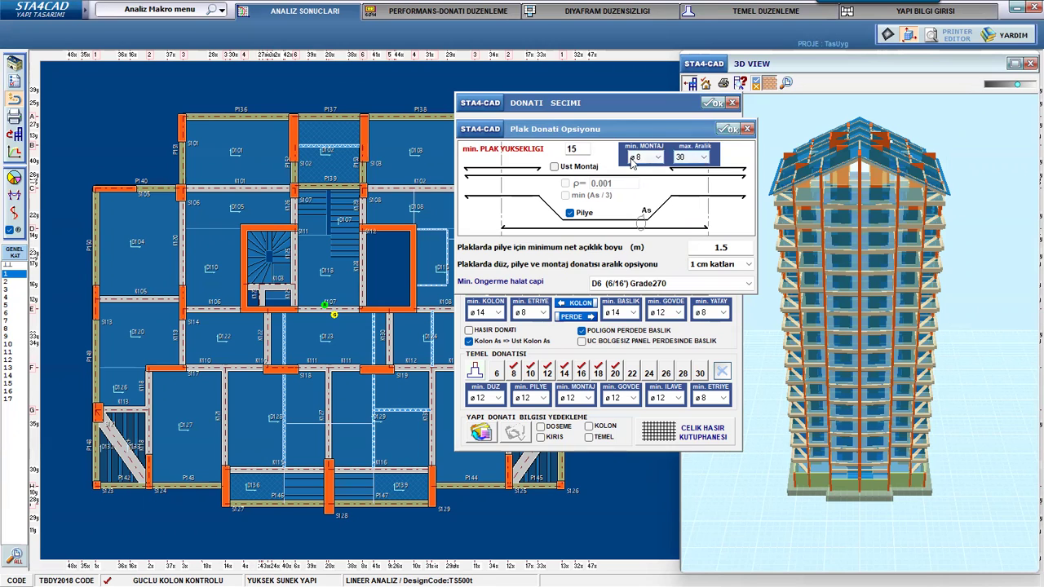
left_click(724, 129)
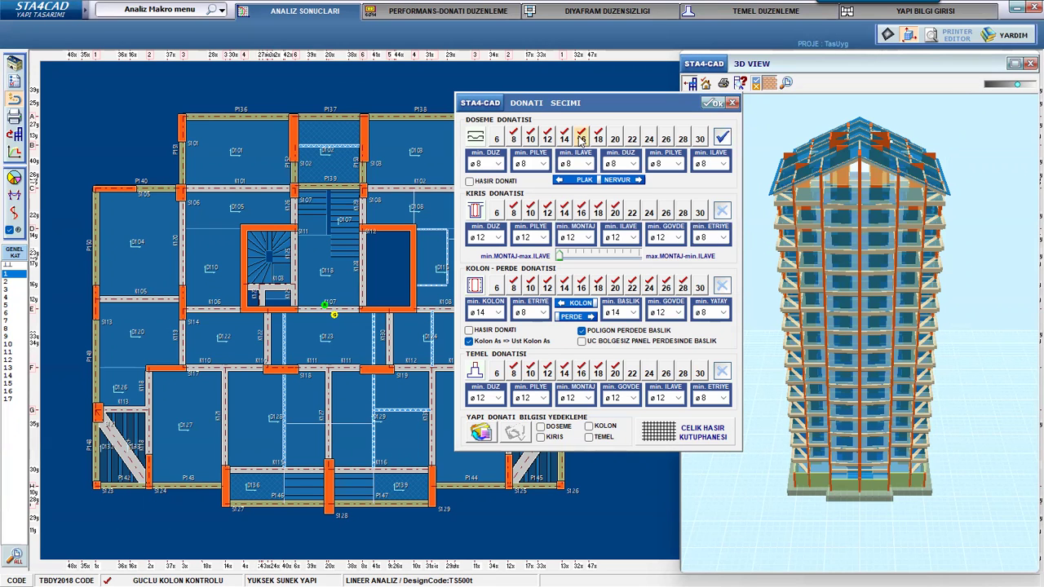
left_click(500, 165)
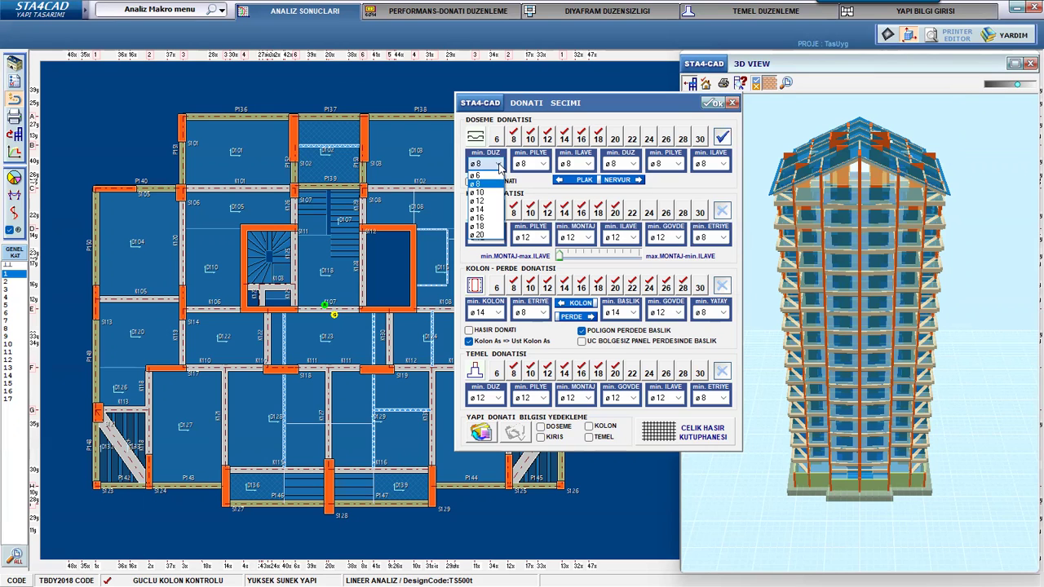
left_click(500, 166)
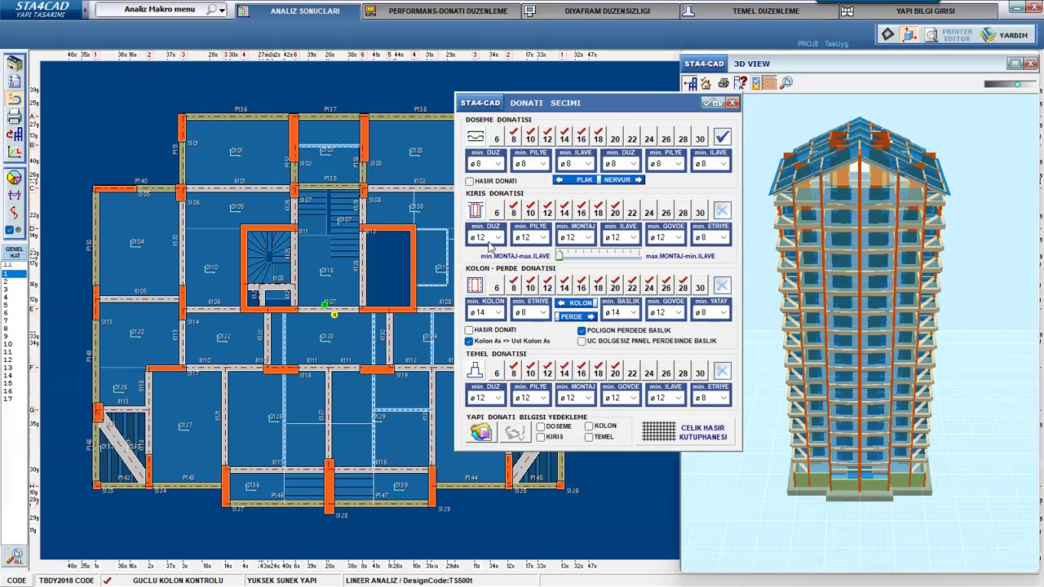
- Exclude the 20 mm bar from the beam reinforcement and accept the beam stirrup options after checking them
left_click(615, 212)
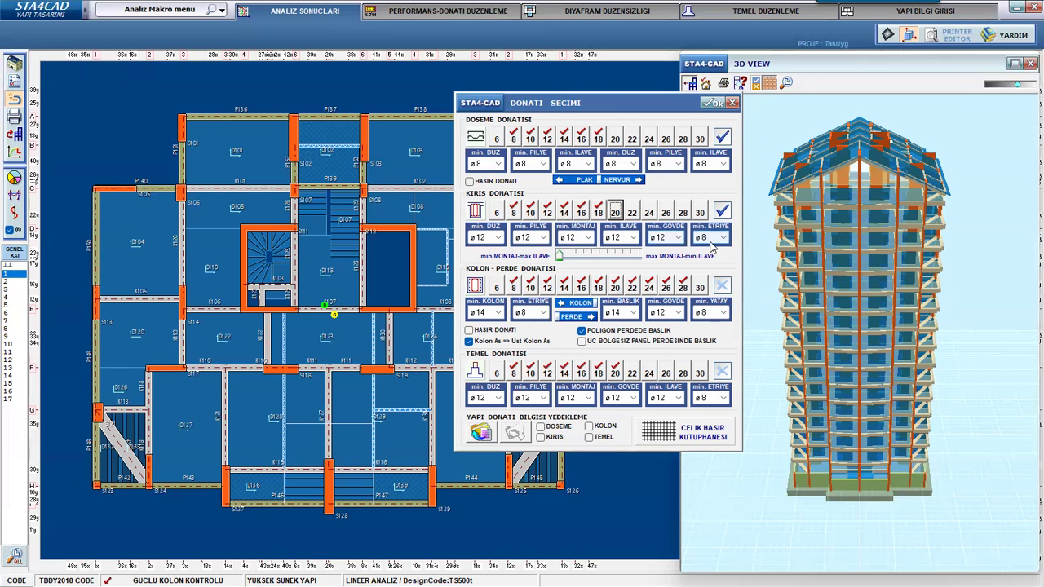
left_click(475, 210)
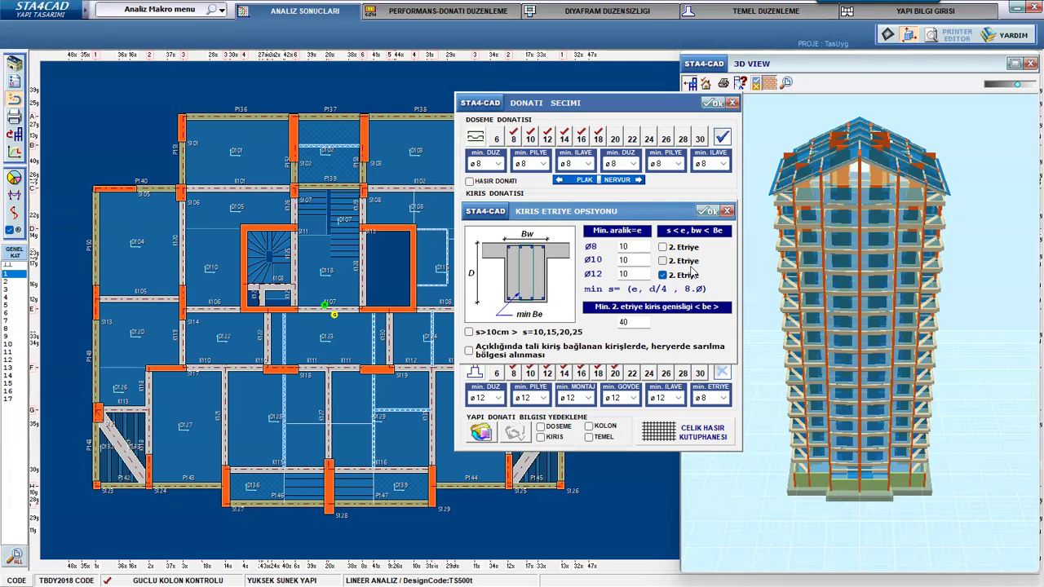
left_click(728, 211)
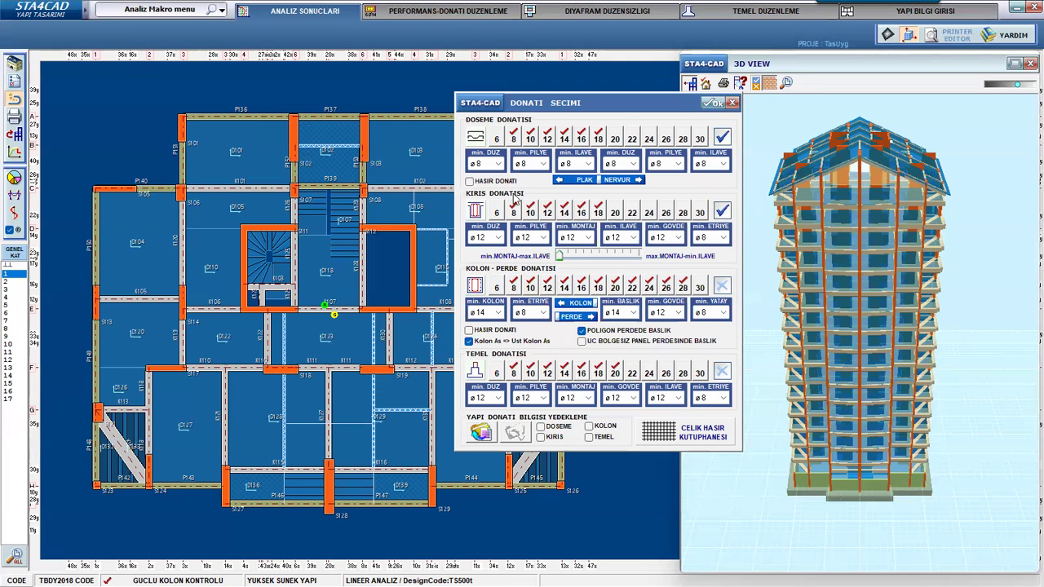
- Exclude the 20, 22, 24, 26 and 28 mm bars from the column and shear wall reinforcement, and the 20 mm bar from the foundation reinforcement
left_click(682, 287)
left_click(665, 287)
left_click(648, 287)
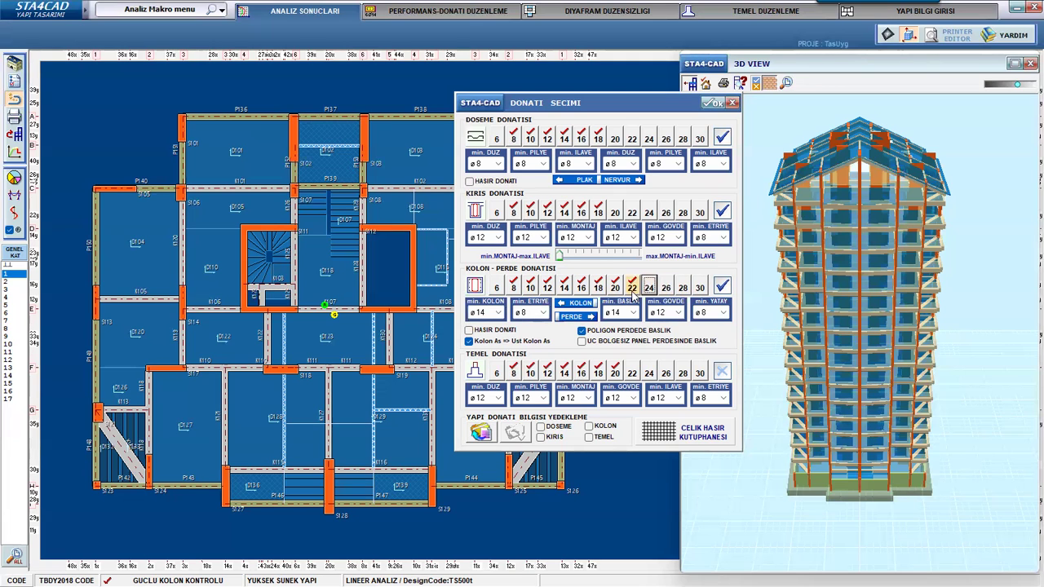
left_click(631, 287)
left_click(614, 287)
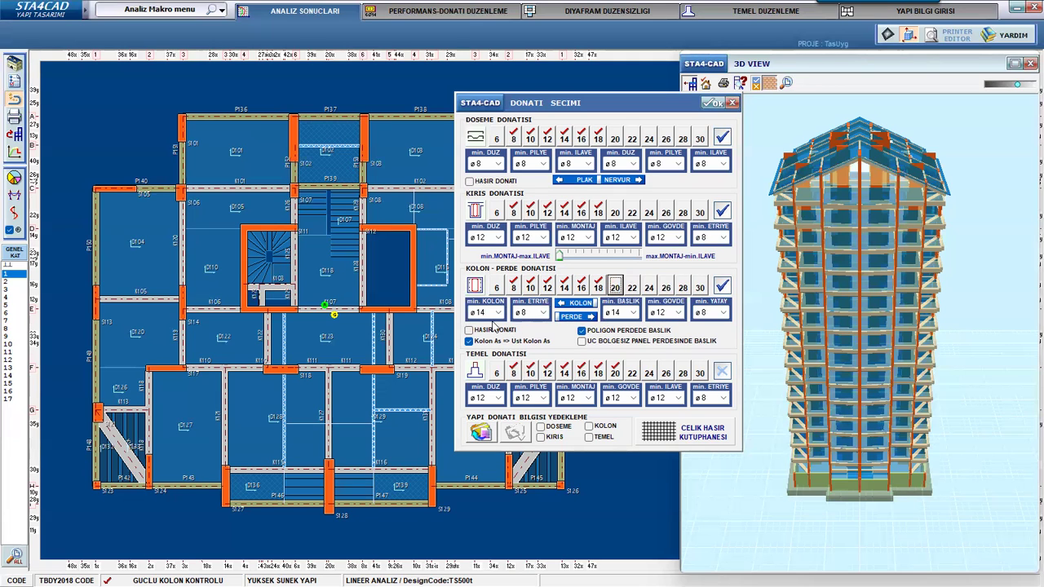
left_click(615, 372)
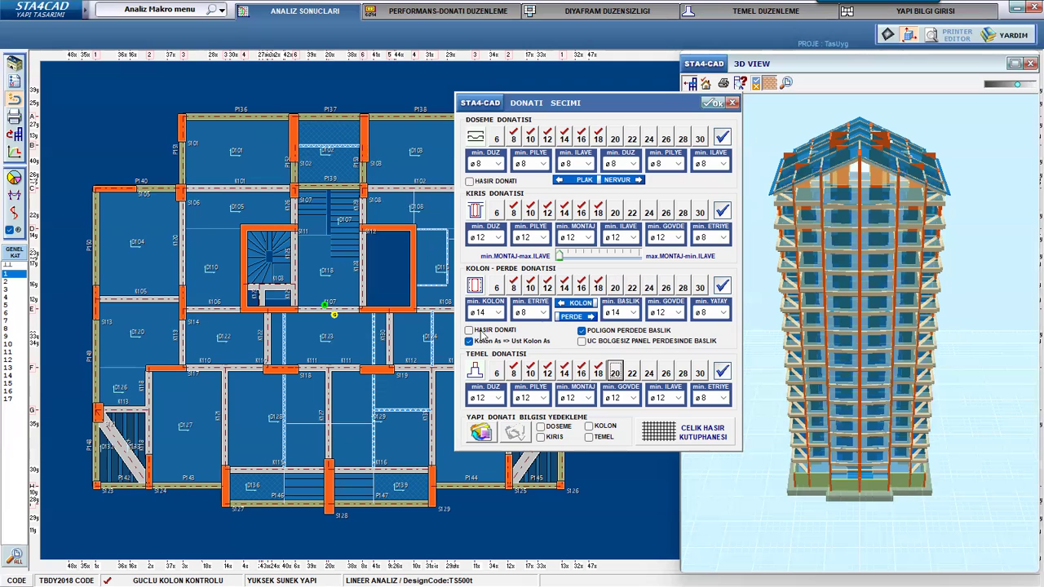
- Check and accept the column stirrup options, and save the reinforcement selection
left_click(475, 288)
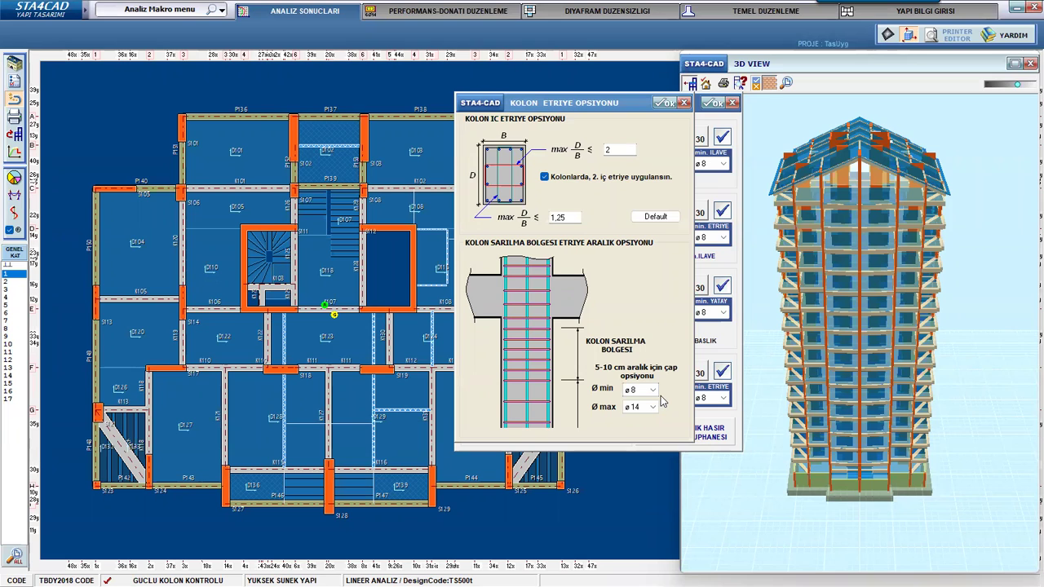
left_click(665, 102)
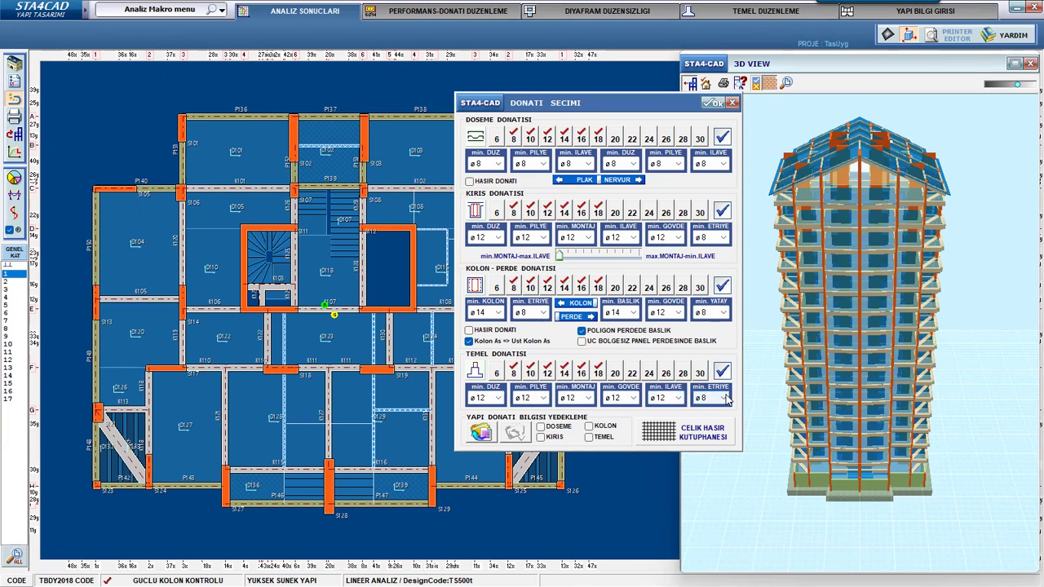
left_click(715, 102)
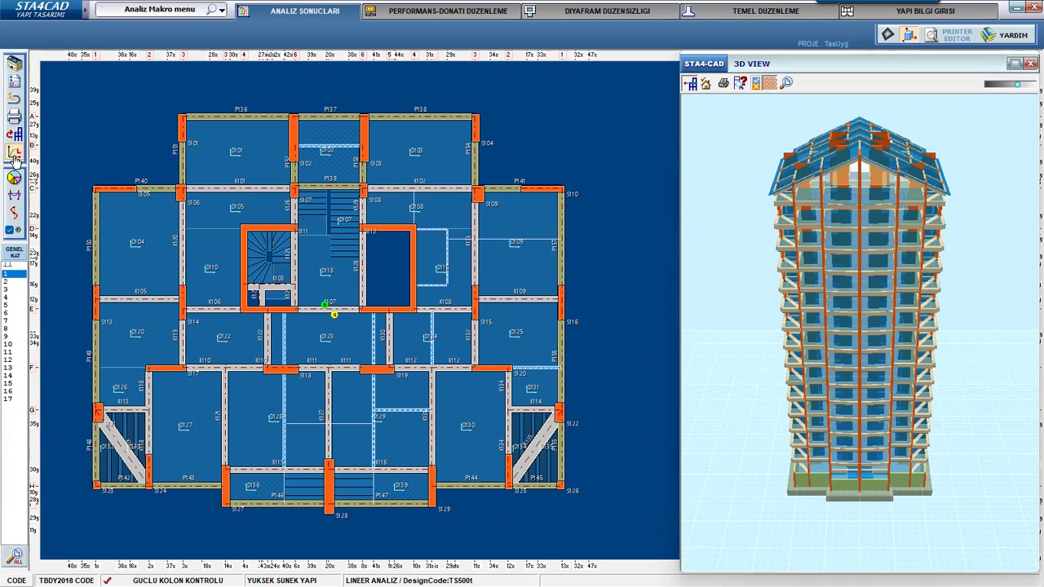
- Check the list of insufficient elements and inspect column S106 on the first-storey plan
left_click(15, 155)
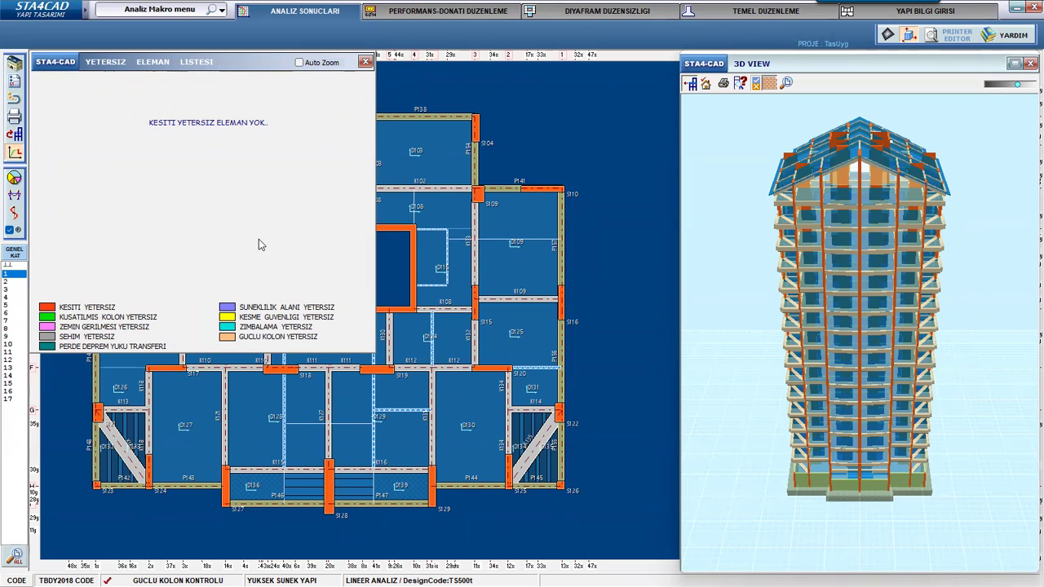
left_click(365, 62)
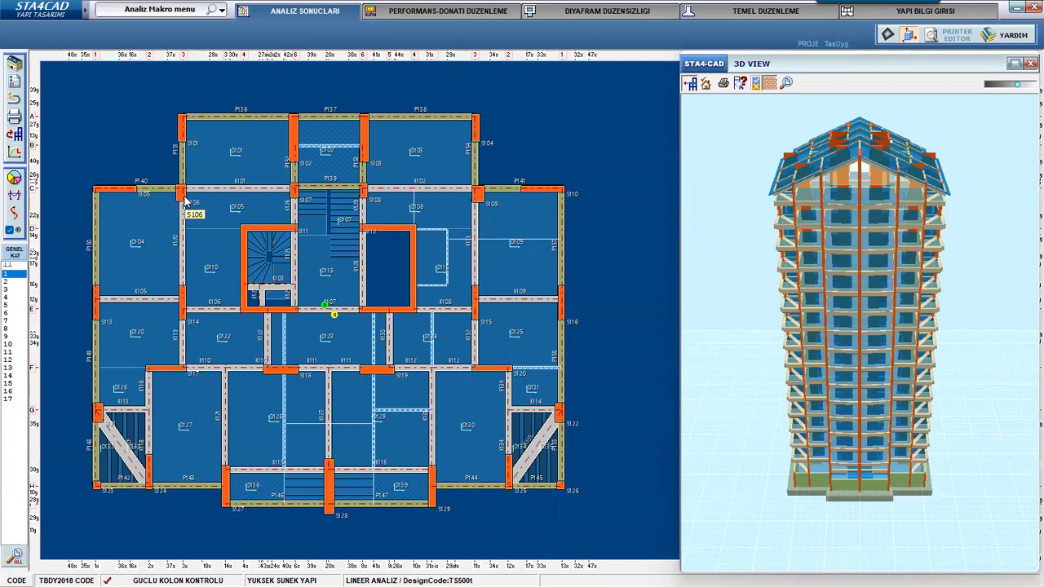
scroll(185, 200, "up", 5)
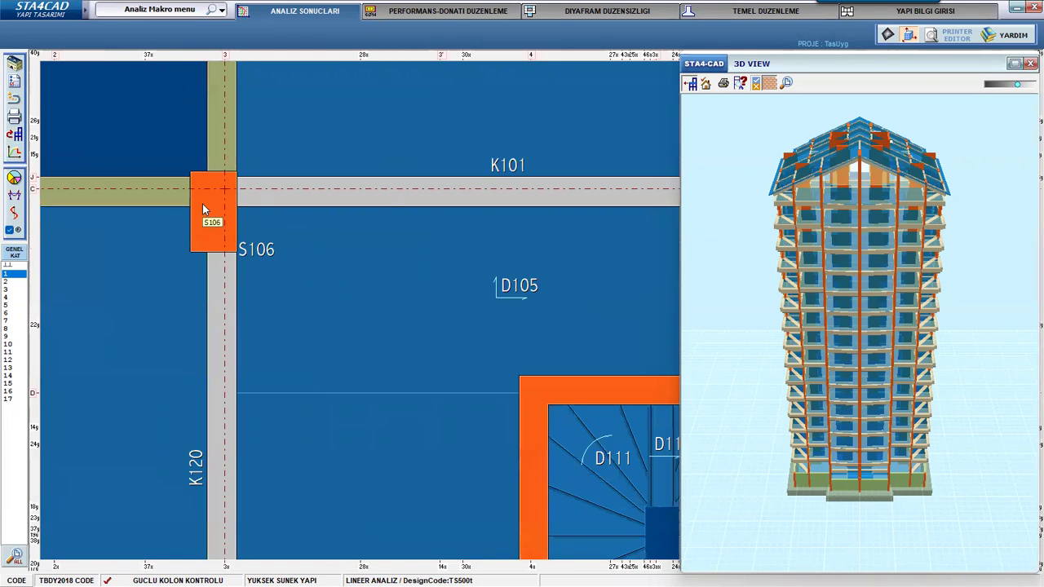
scroll(202, 204, "down", 5)
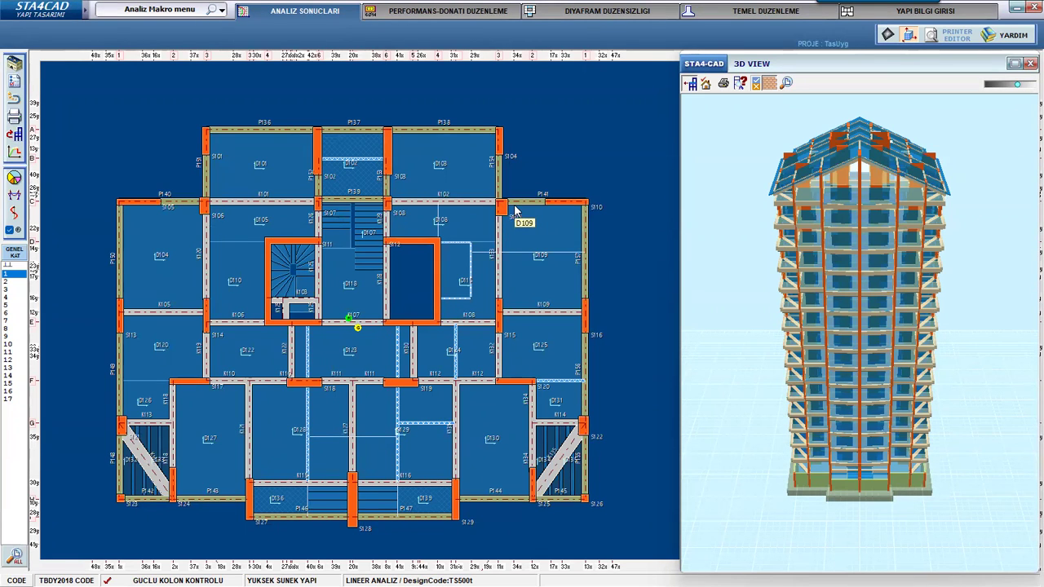
scroll(499, 209, "up", 1)
scroll(515, 210, "down", 2)
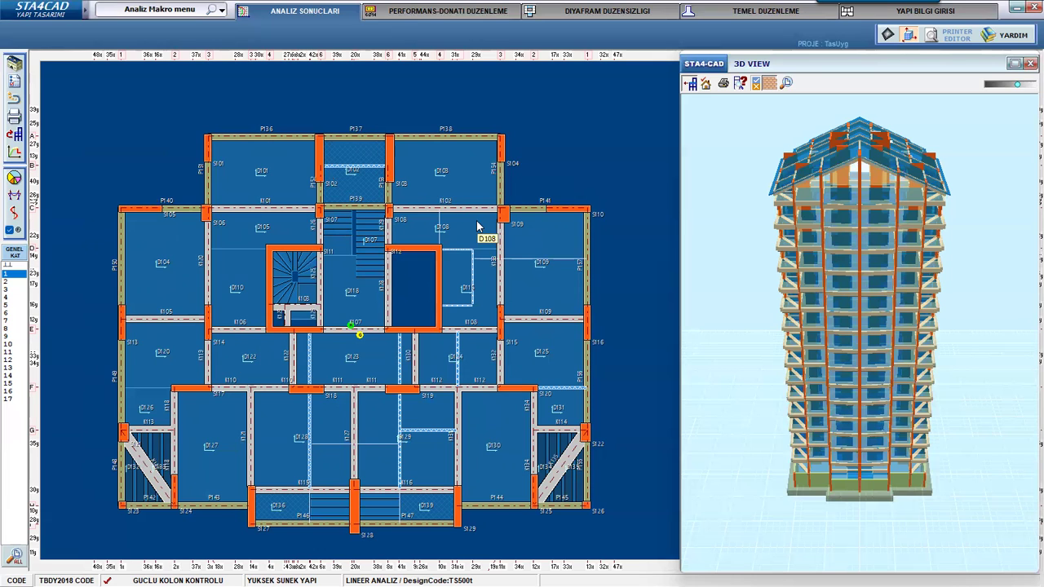
- Open the concrete and formwork quantity table and export it to Excel, dismissing the XL Toolbox notice
left_click(14, 178)
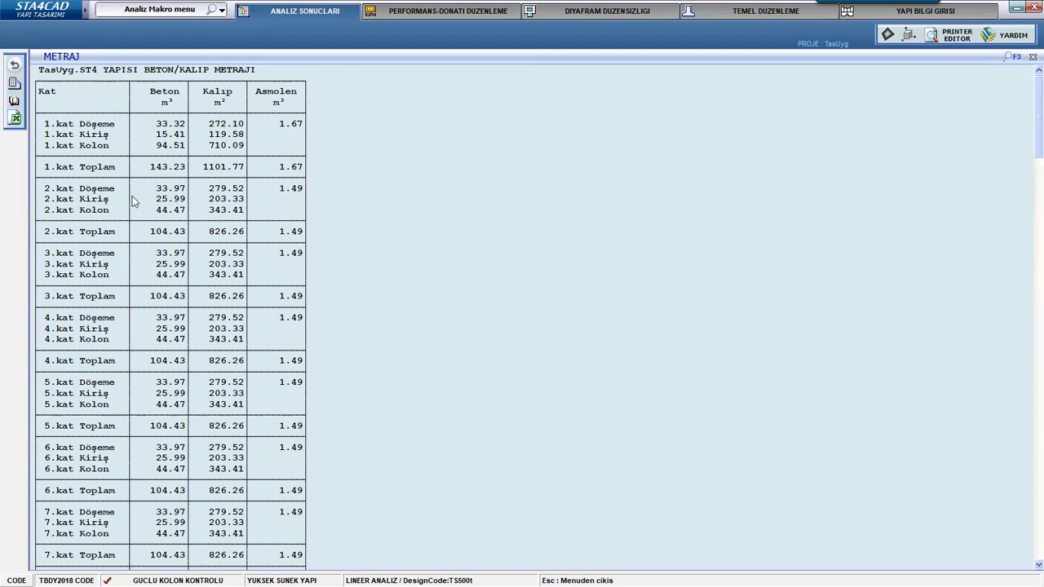
scroll(134, 201, "down", 1)
scroll(143, 196, "up", 1)
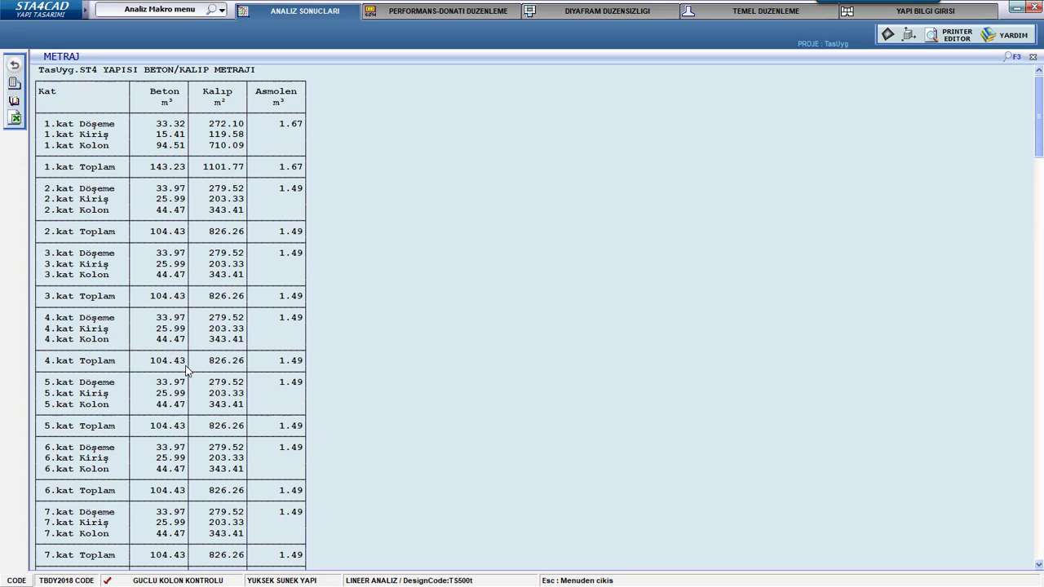
left_click(14, 120)
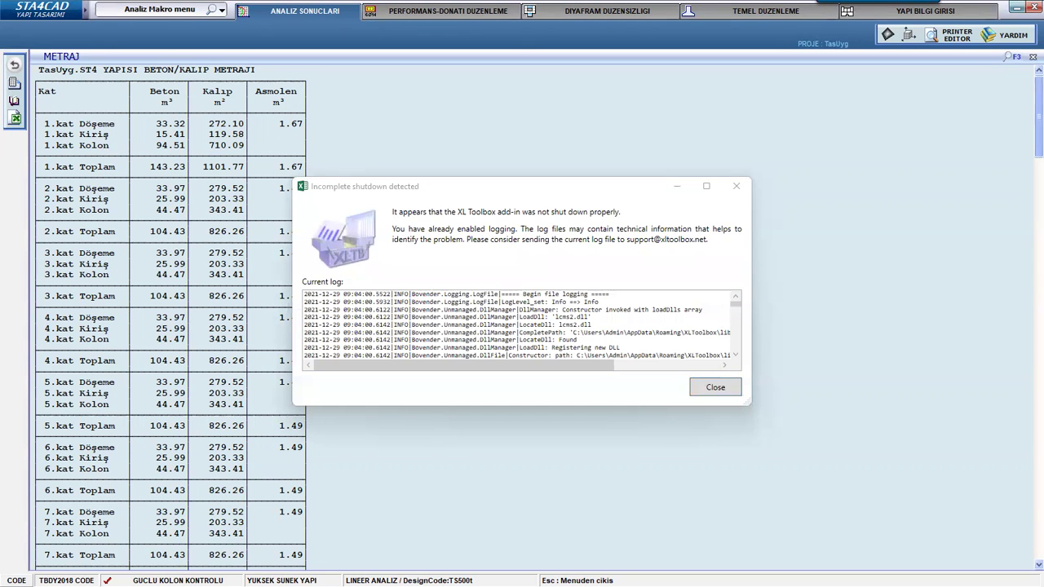
left_click(715, 388)
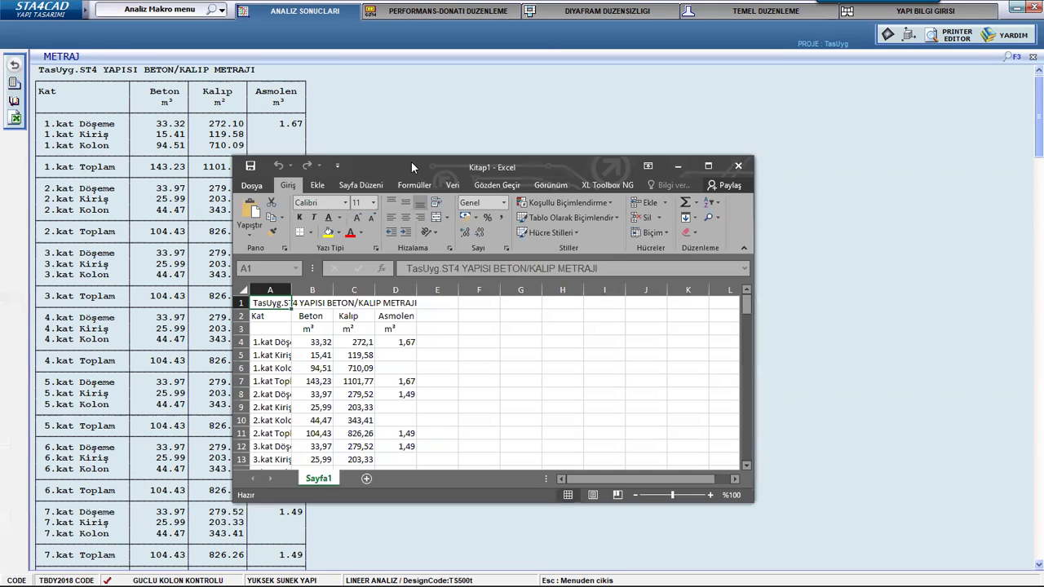
- Look through the exported concrete, formwork and wall quantities in the maximized Excel workbook, and return to the STA4CAD take-off
left_click(706, 166)
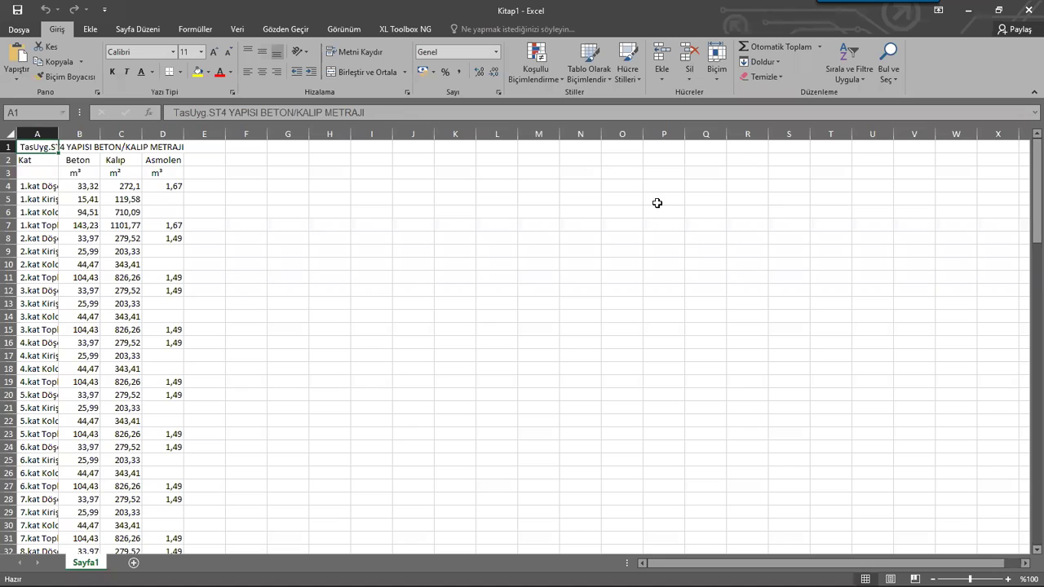
scroll(141, 269, "down", 20)
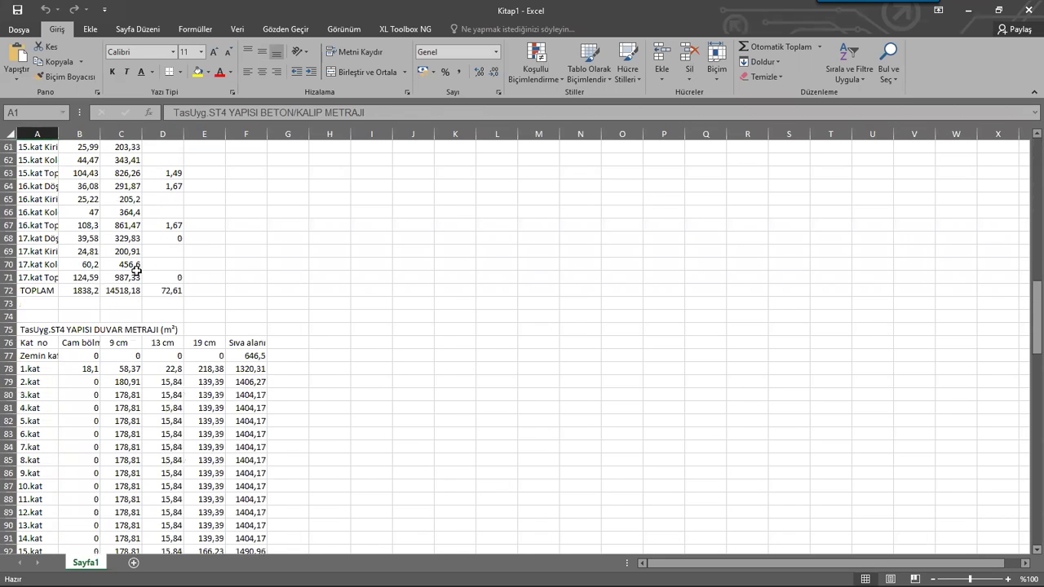
scroll(139, 269, "up", 20)
scroll(185, 248, "down", 7)
left_click(968, 9)
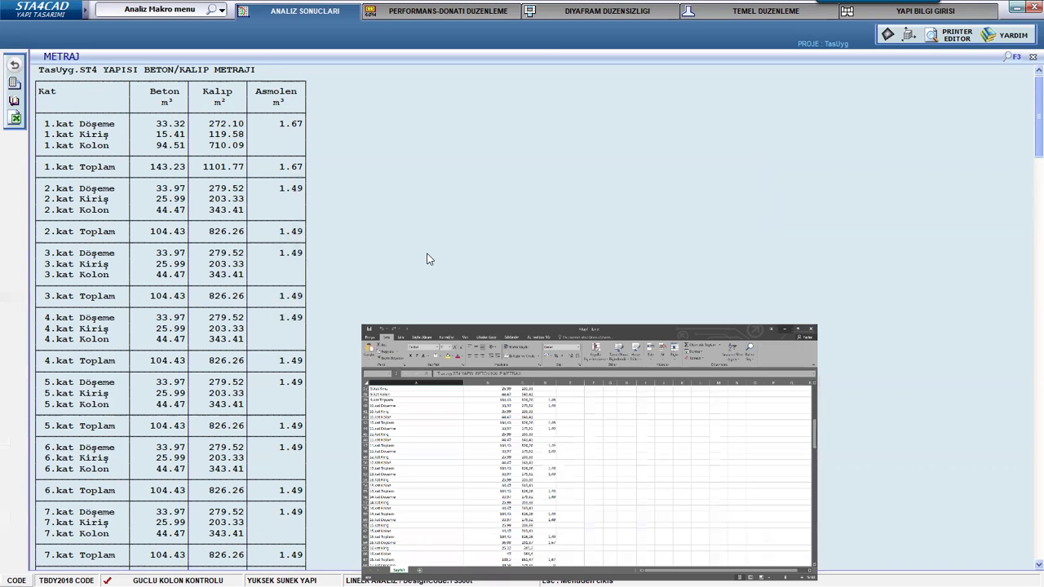
- Examine the wall quantities, the reinforcement quantities by storey and bar diameter, and the cost estimate summary of the take-off
scroll(265, 295, "down", 20)
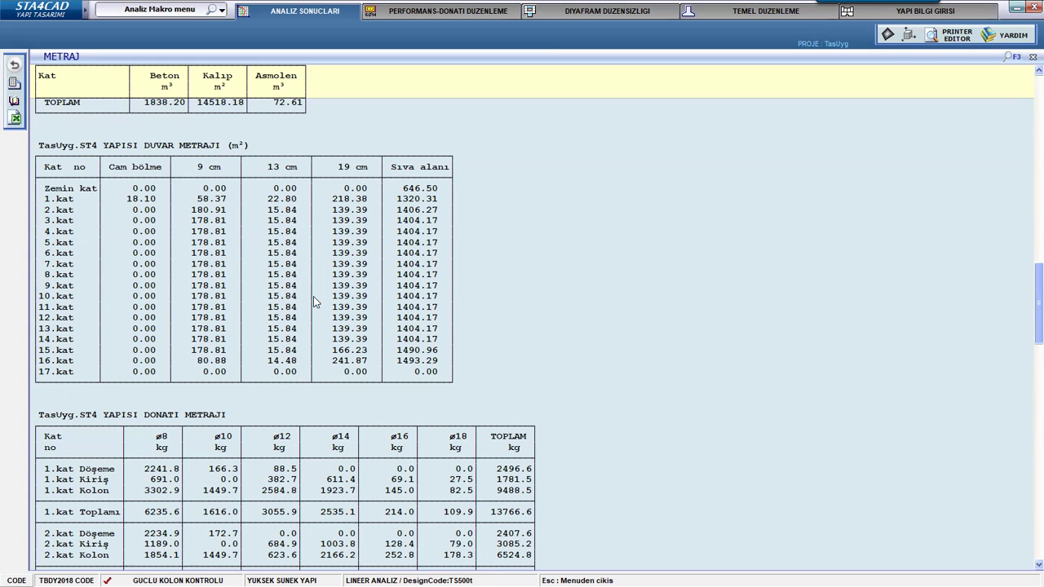
scroll(314, 302, "down", 2)
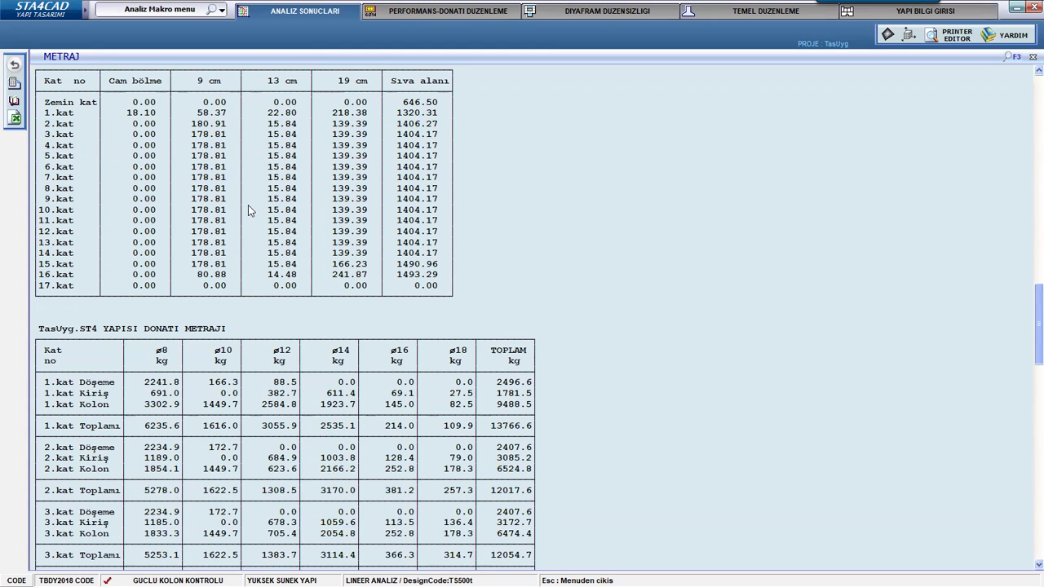
scroll(249, 209, "down", 2)
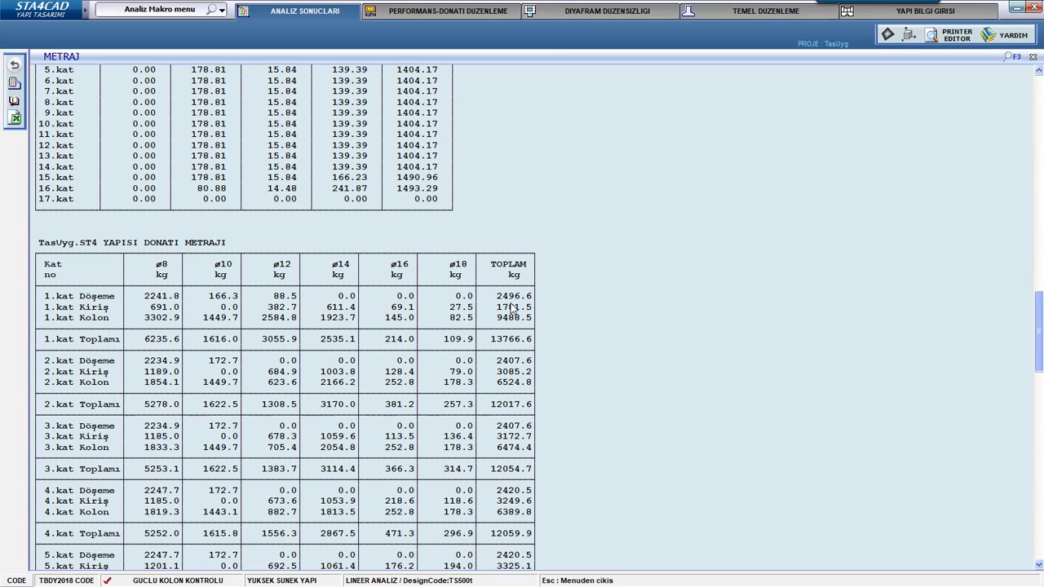
scroll(222, 346, "down", 1)
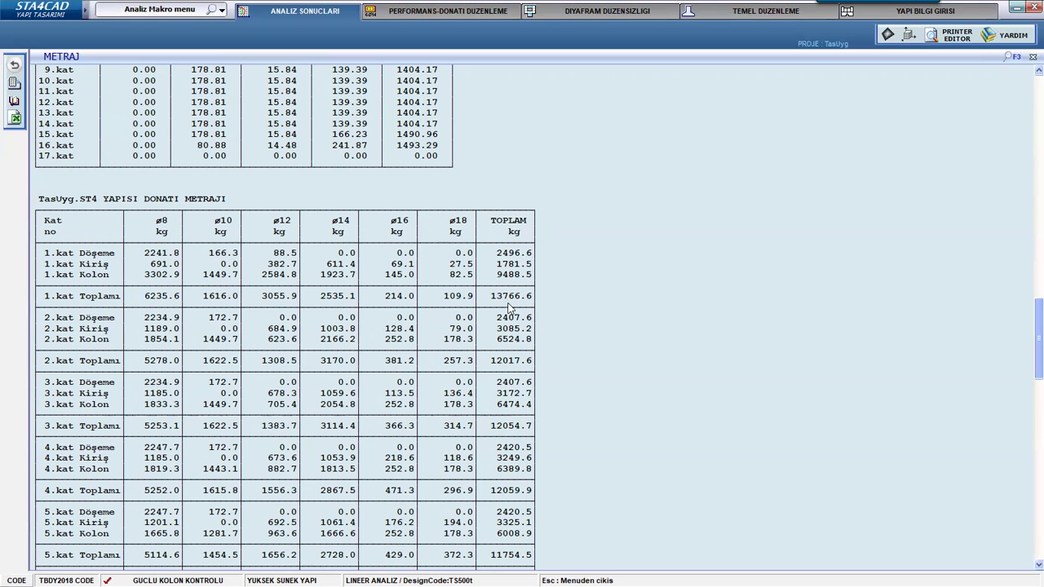
scroll(334, 420, "down", 10)
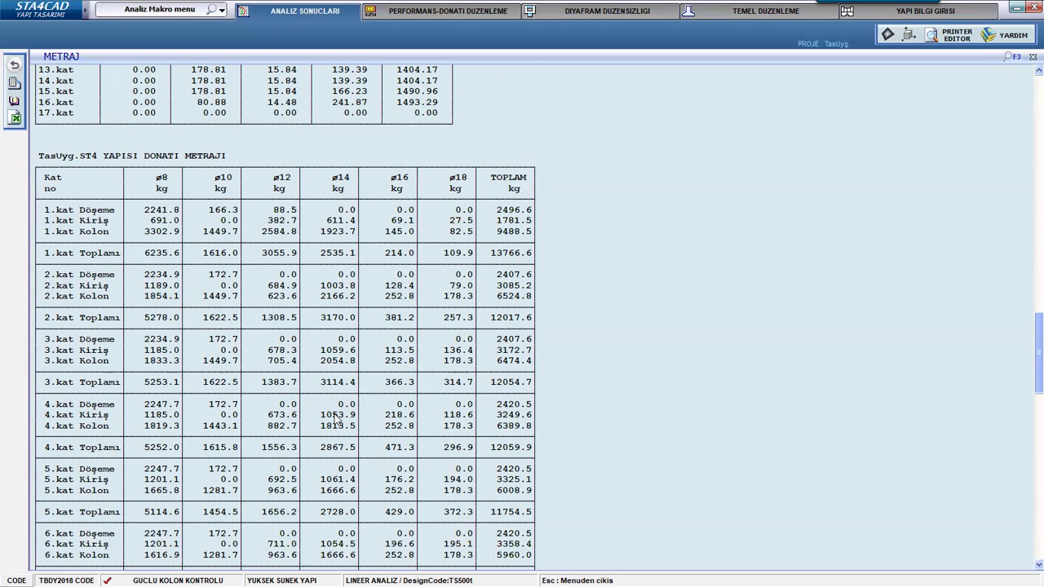
scroll(334, 420, "down", 10)
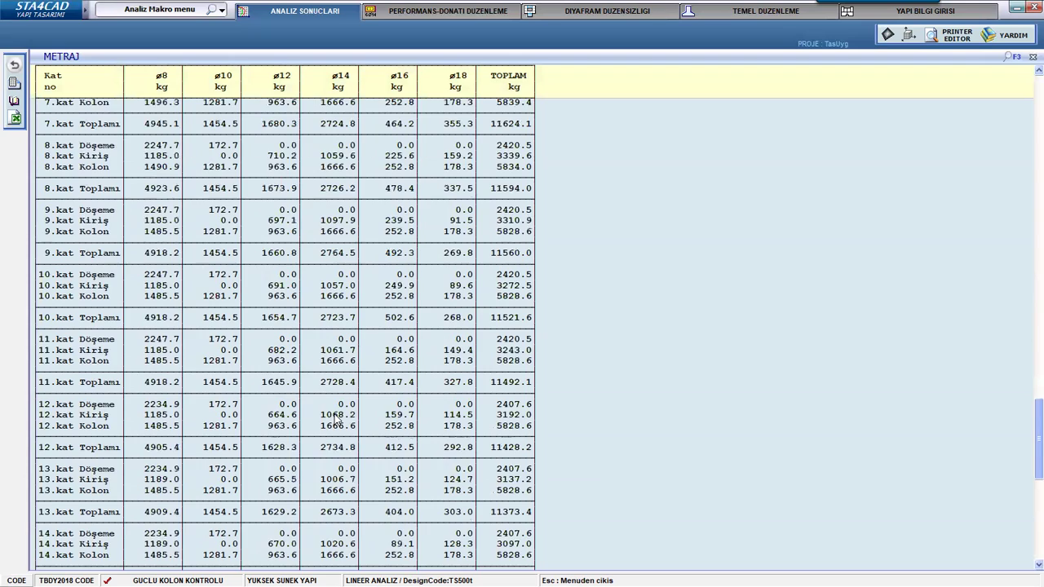
scroll(334, 420, "down", 8)
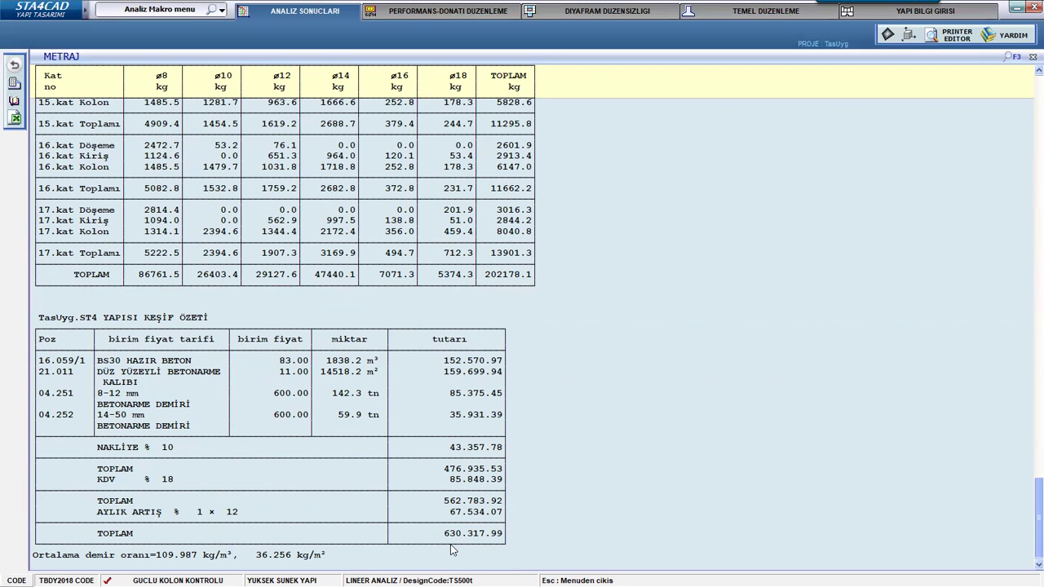
- Inspect the unit prices for concrete, formwork and reinforcement, dismiss them without changes and return to the storey plan
left_click(14, 103)
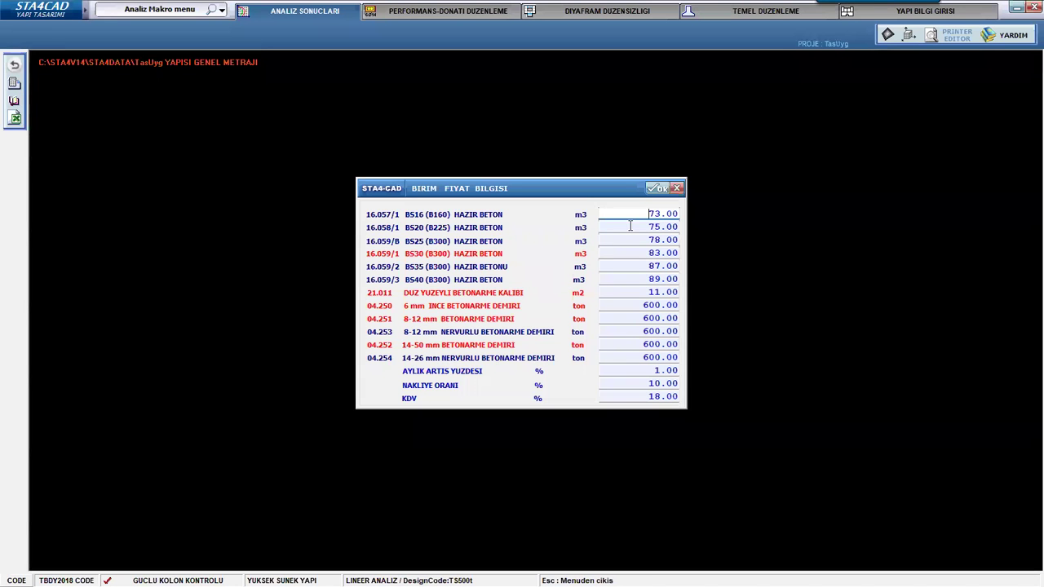
left_click(652, 331)
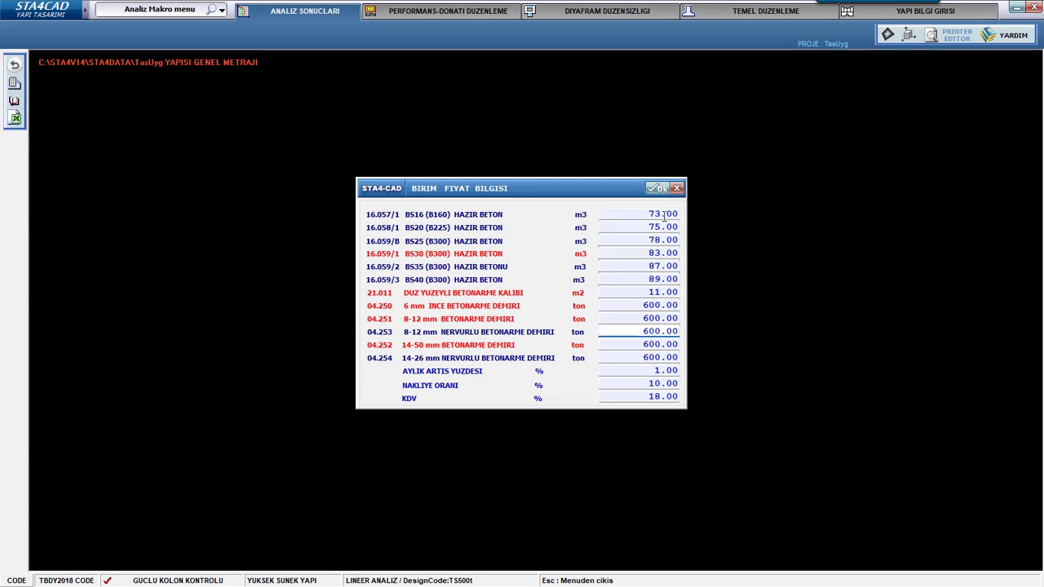
left_click(676, 190)
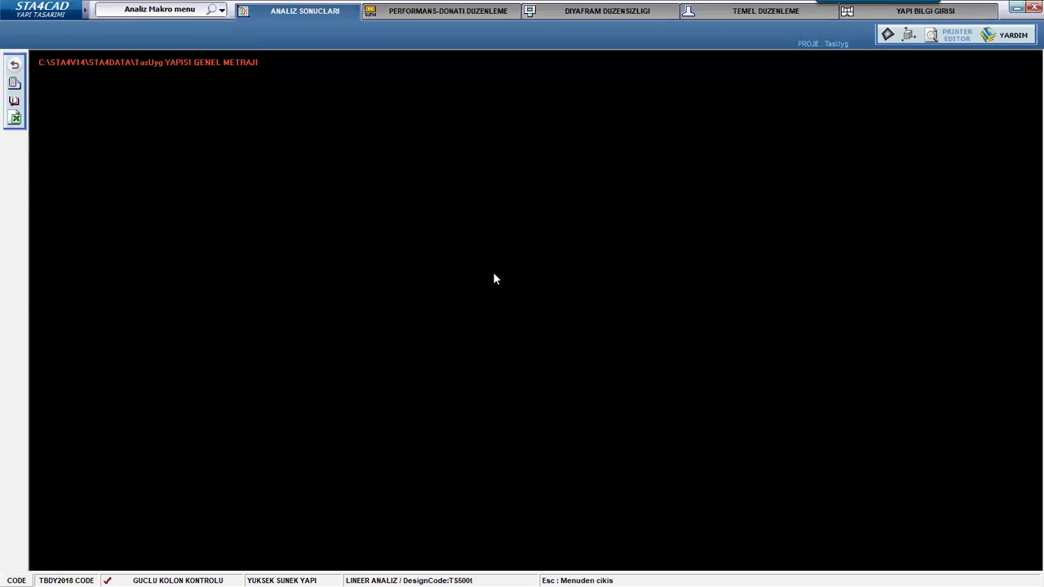
left_click(13, 64)
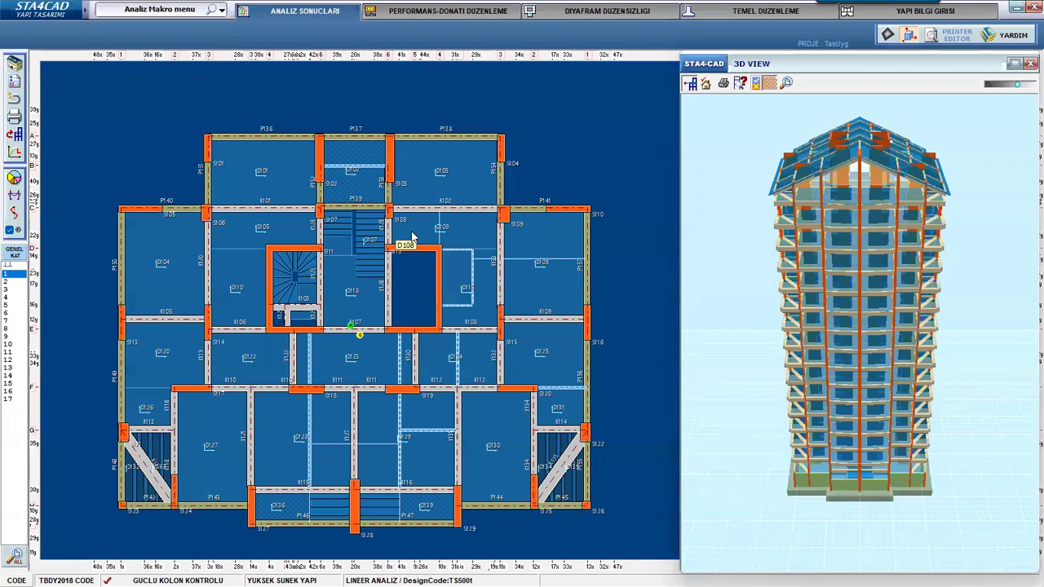
- Reopen the quantity take-off, check the cost estimate summary at its end and return to the plan
left_click(15, 180)
scroll(298, 347, "down", 15)
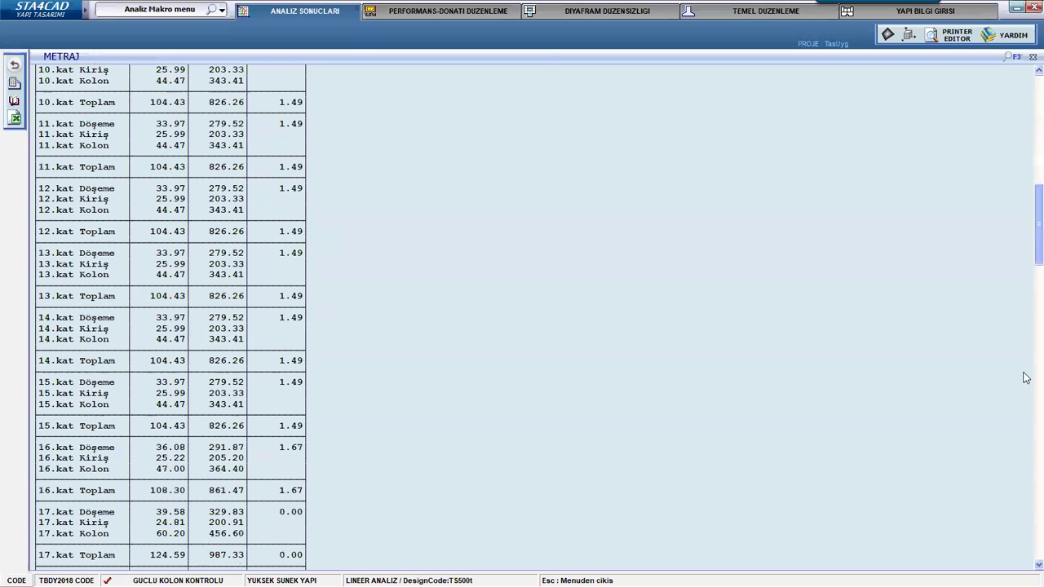
left_click_drag(1033, 249, 1033, 543)
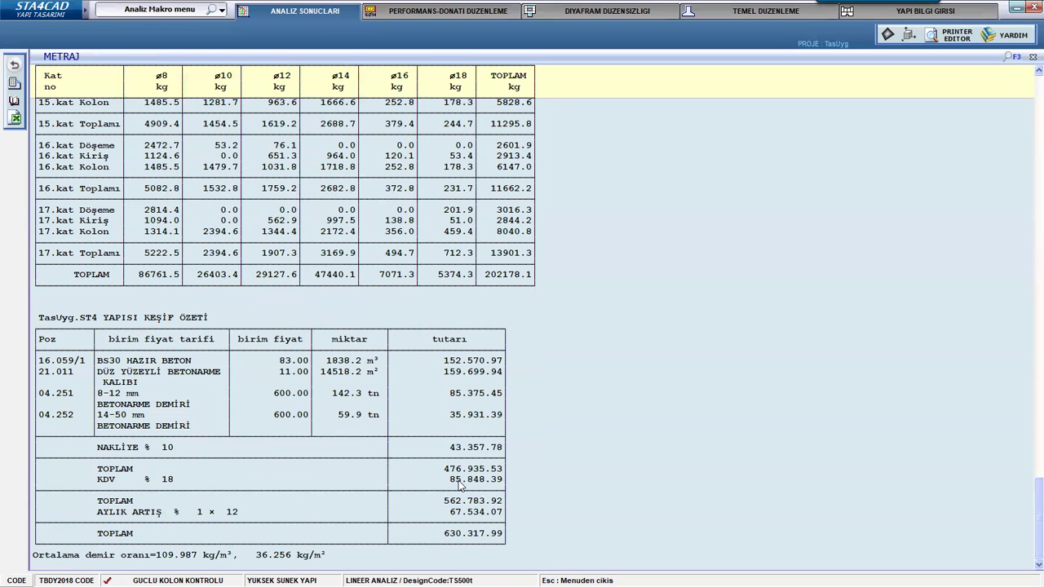
left_click(15, 66)
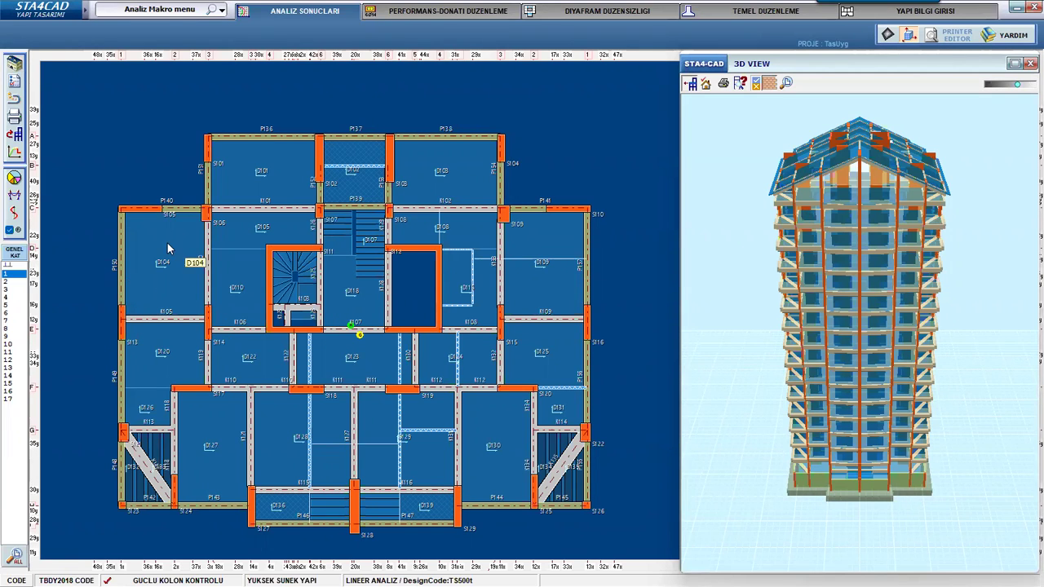
- Open the frame diagram view and apply the mixed load combination 1.4 G + 1.6 Q
left_click(14, 198)
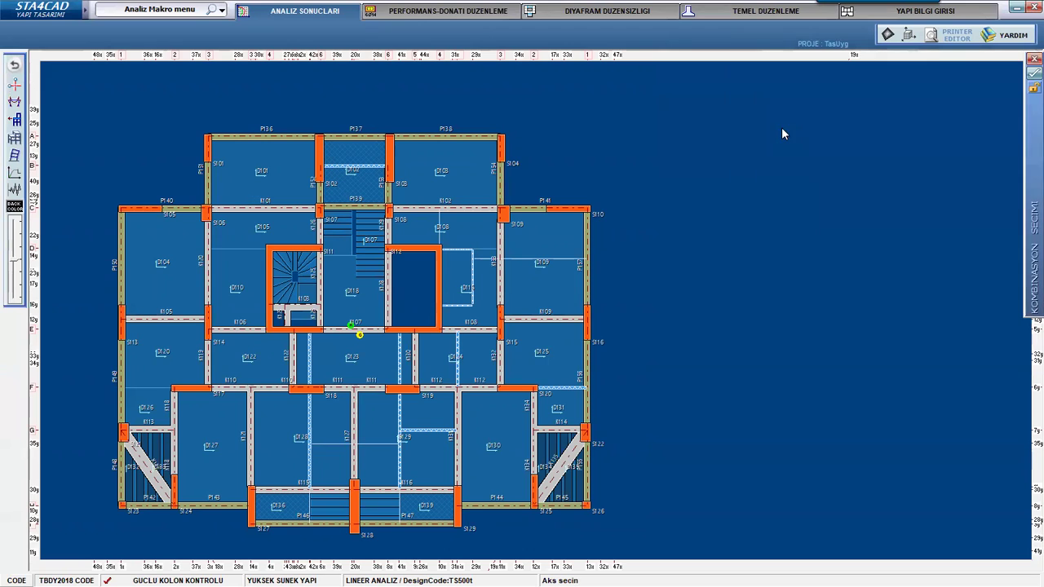
mouse_move(1024, 87)
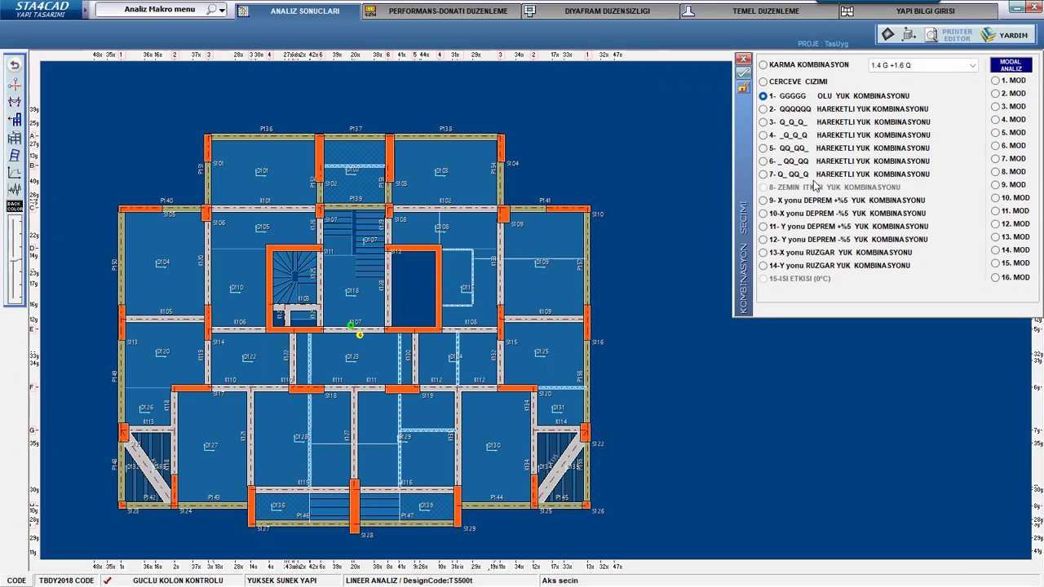
left_click(910, 69)
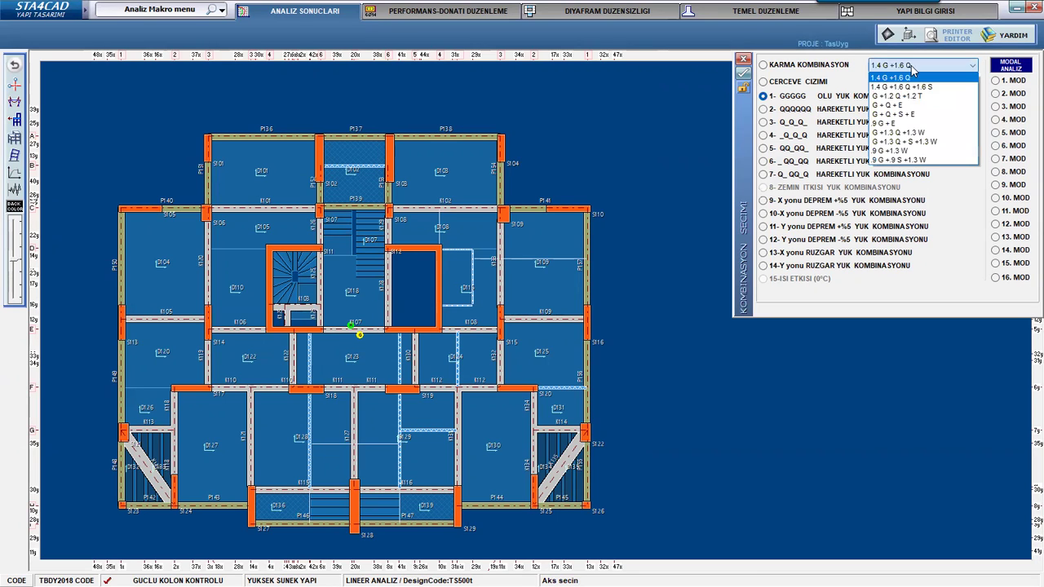
left_click(912, 70)
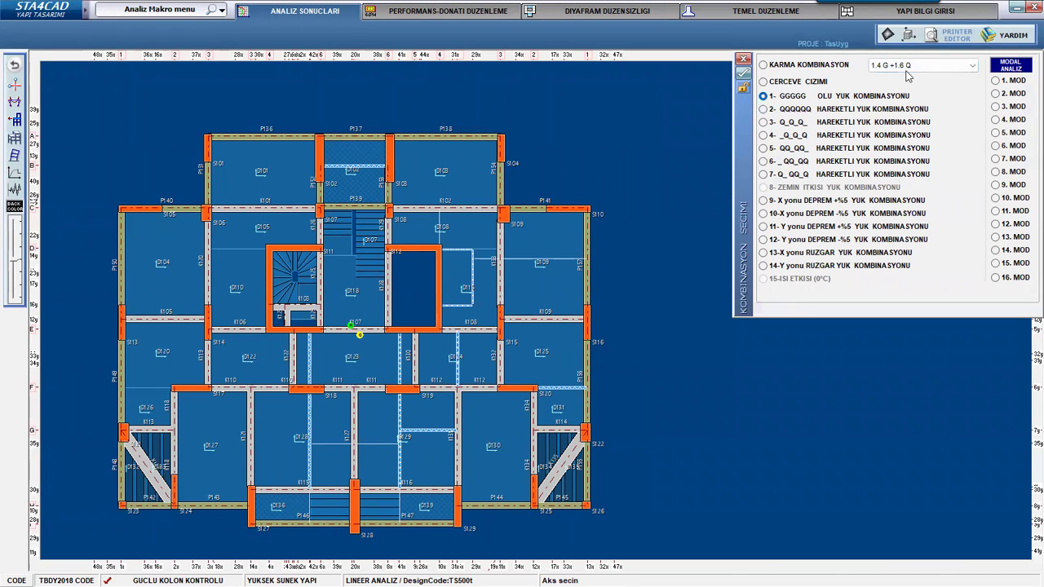
left_click(915, 71)
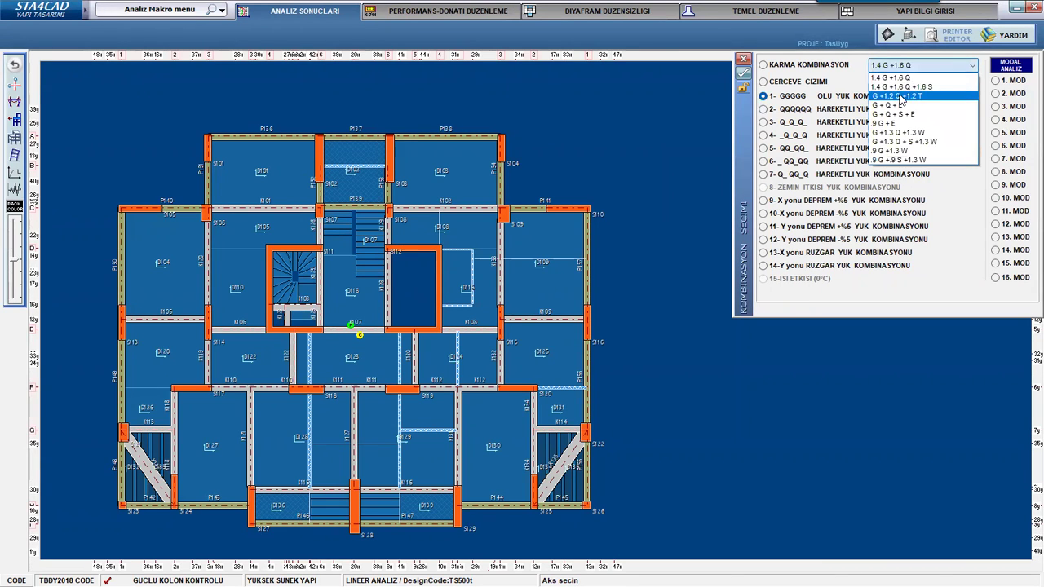
left_click(874, 85)
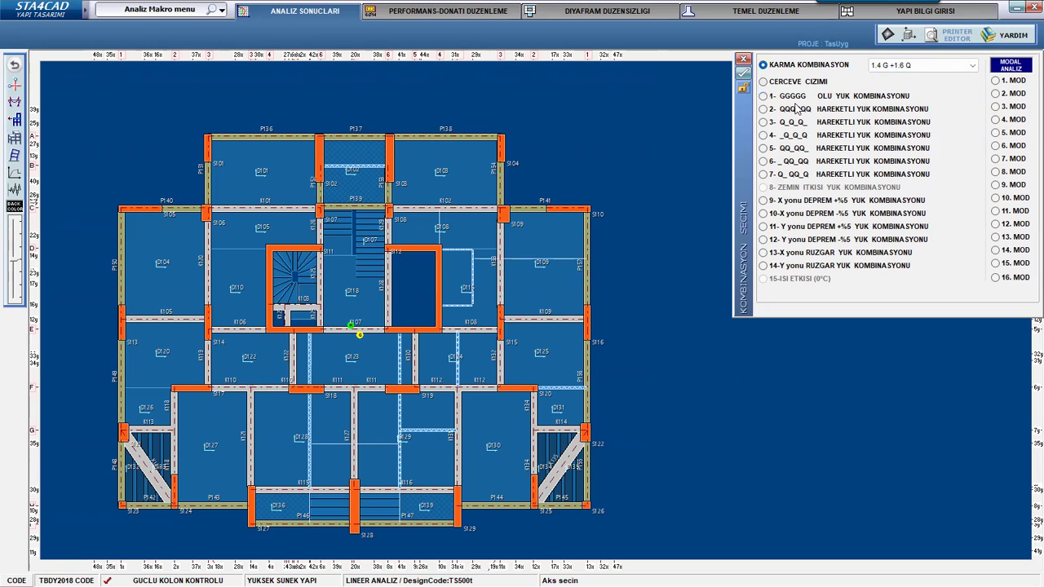
left_click(740, 74)
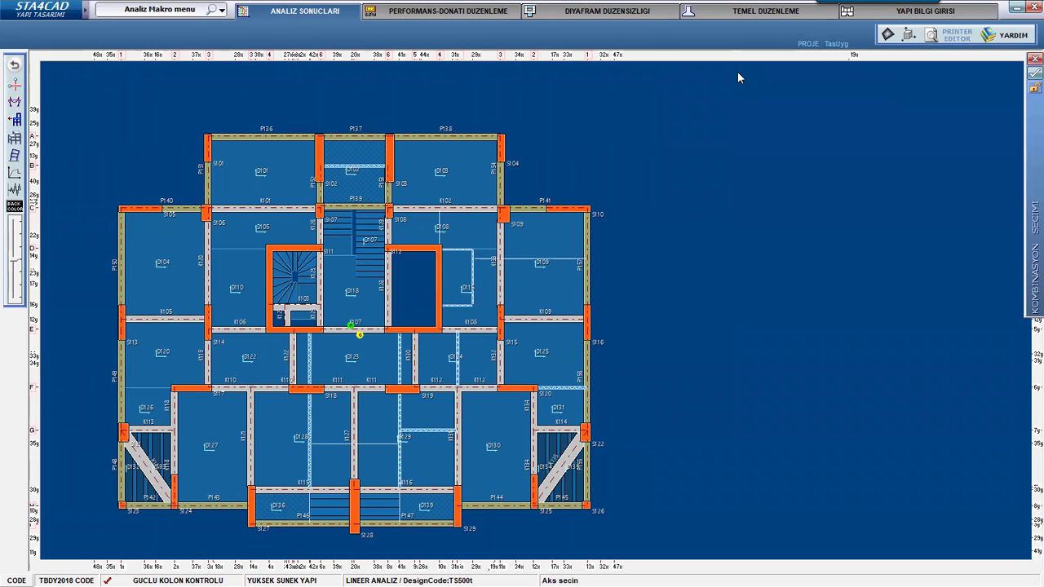
- Display the internal force diagram of the frame on axis C, and return to the main plan
left_click(31, 212)
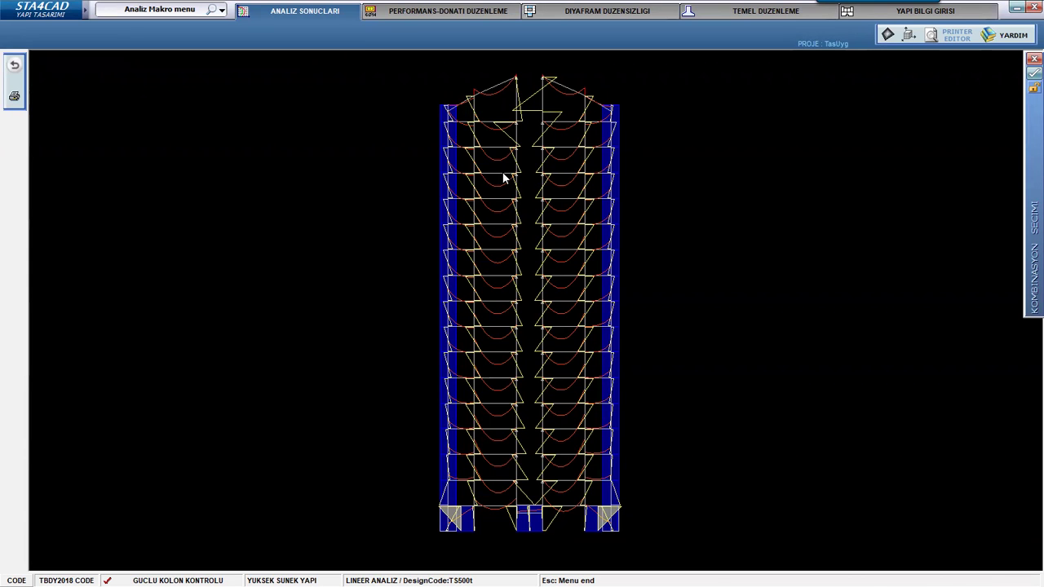
key("Escape")
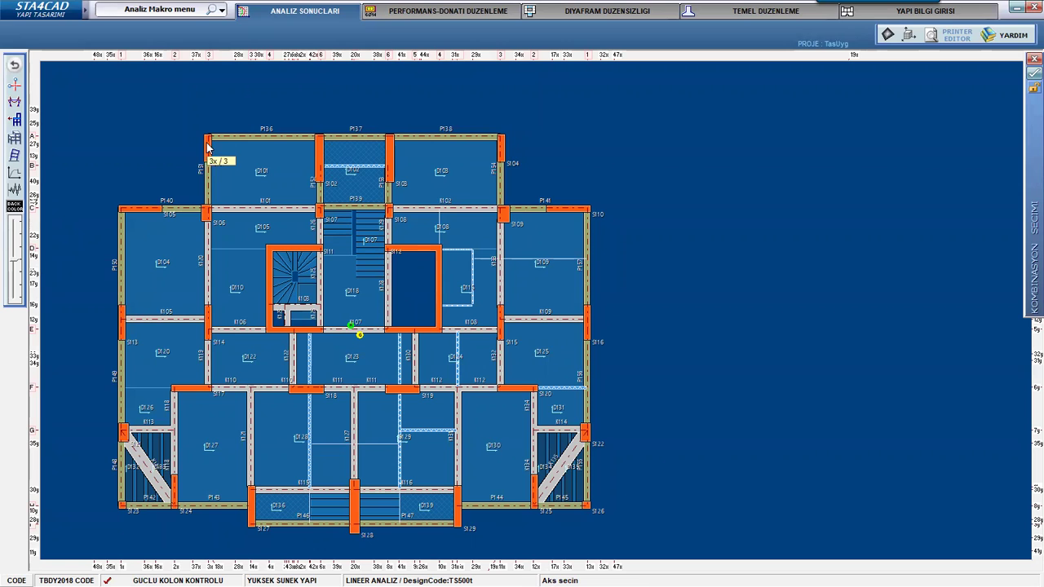
left_click(14, 66)
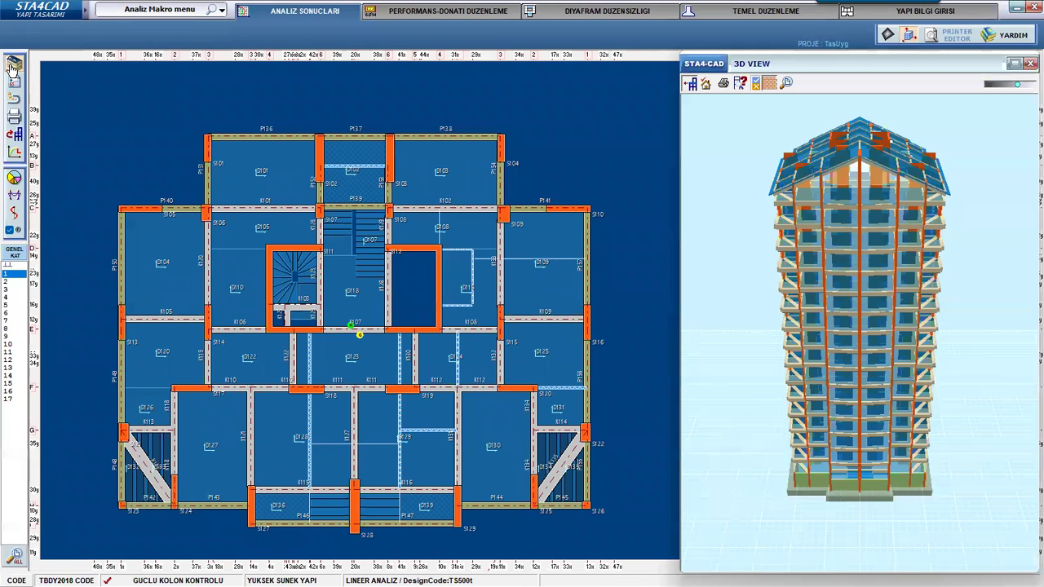
- Review the earthquake report and the list of insufficient elements, closing each one after checking
left_click(16, 214)
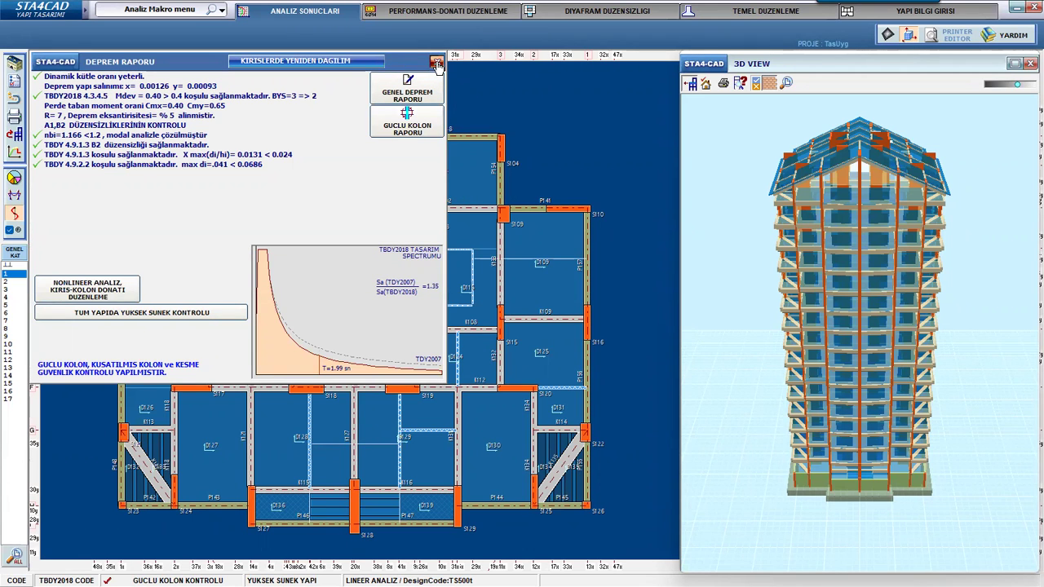
left_click(436, 63)
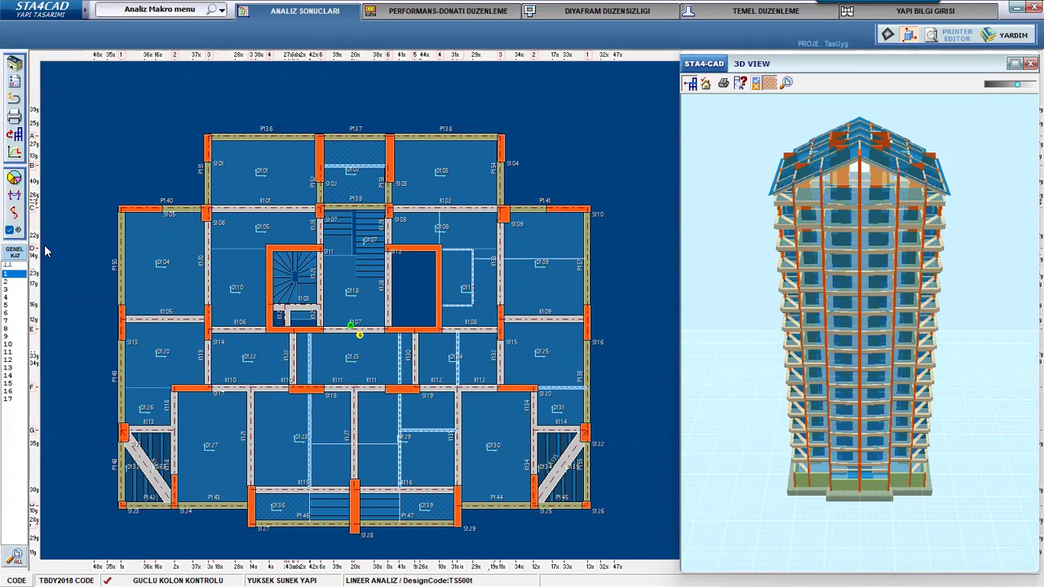
left_click(14, 152)
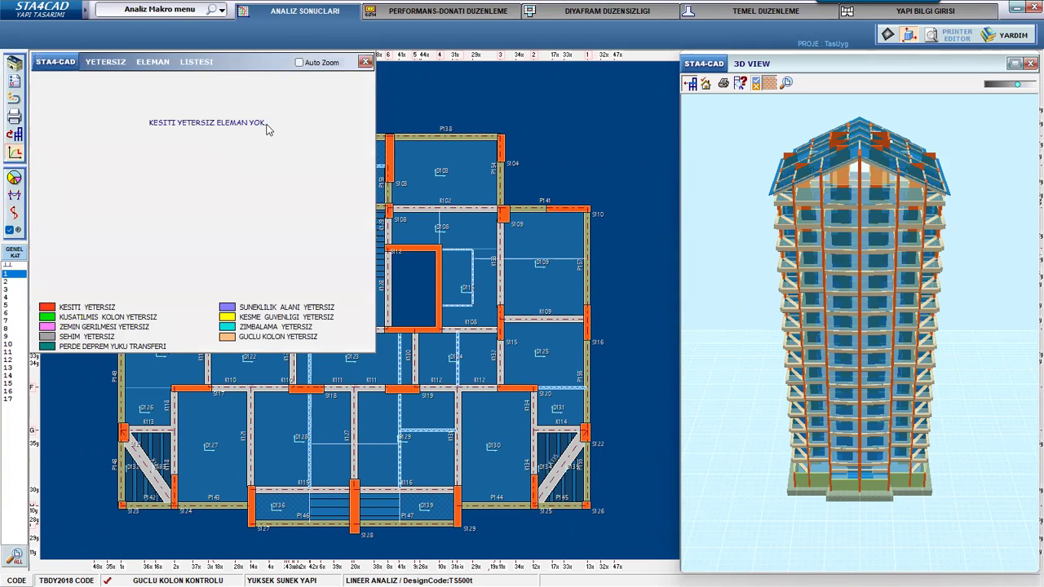
left_click(366, 62)
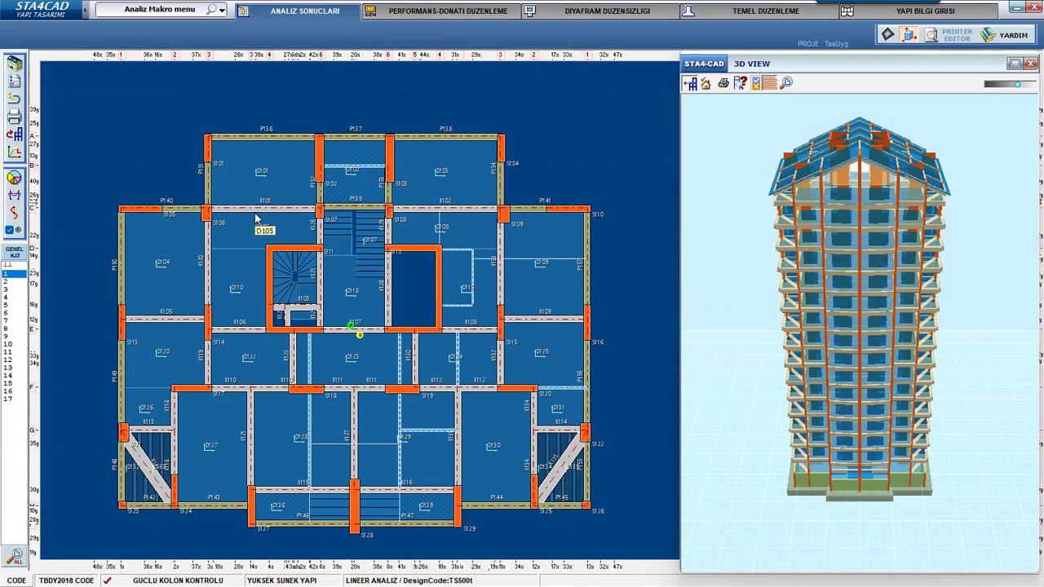